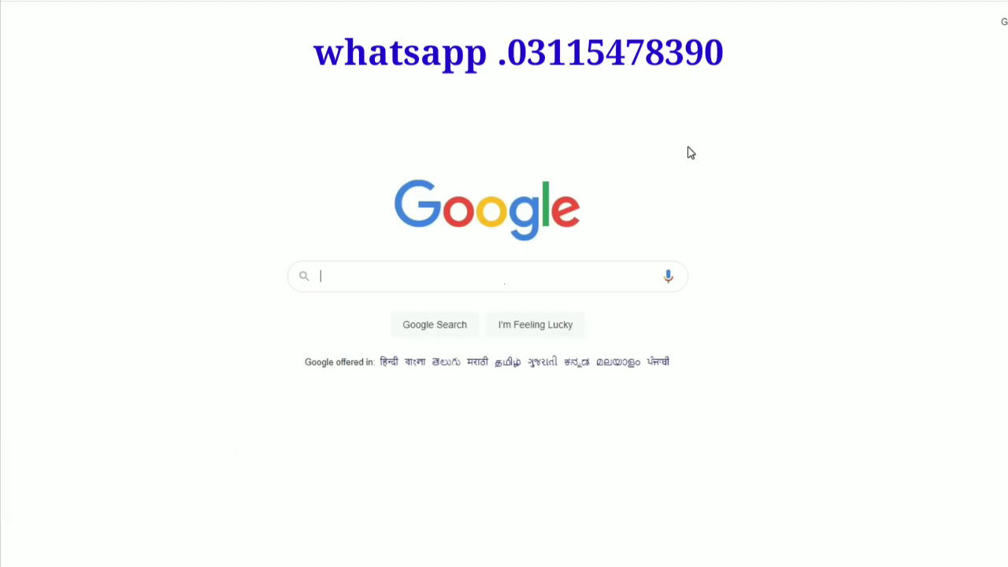
# Step: Search Google for "blogger" and open the Blogger.com website from the results
pyautogui.click(688, 147)
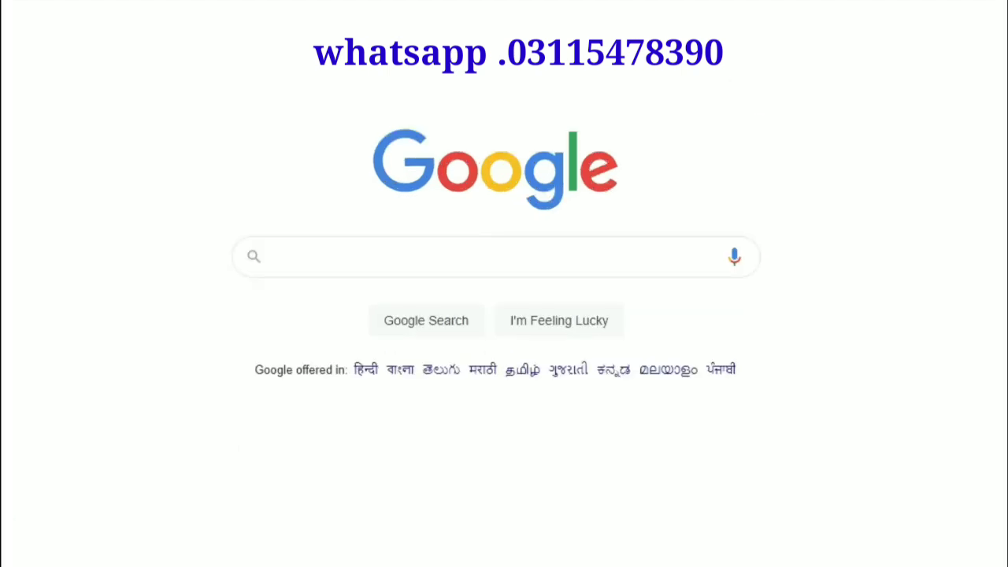
pyautogui.click(445, 257)
pyautogui.write('blogger')
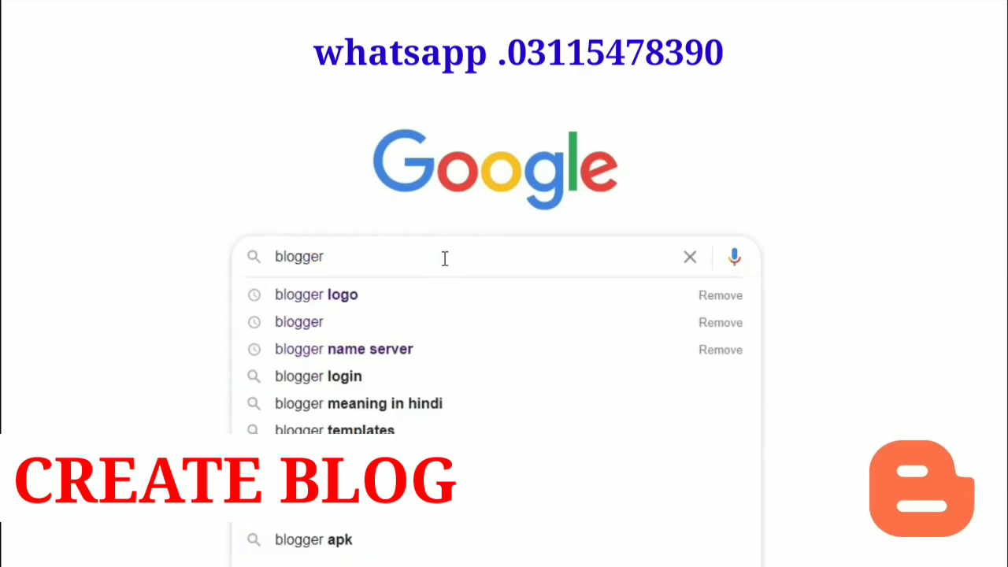
pyautogui.press('Return')
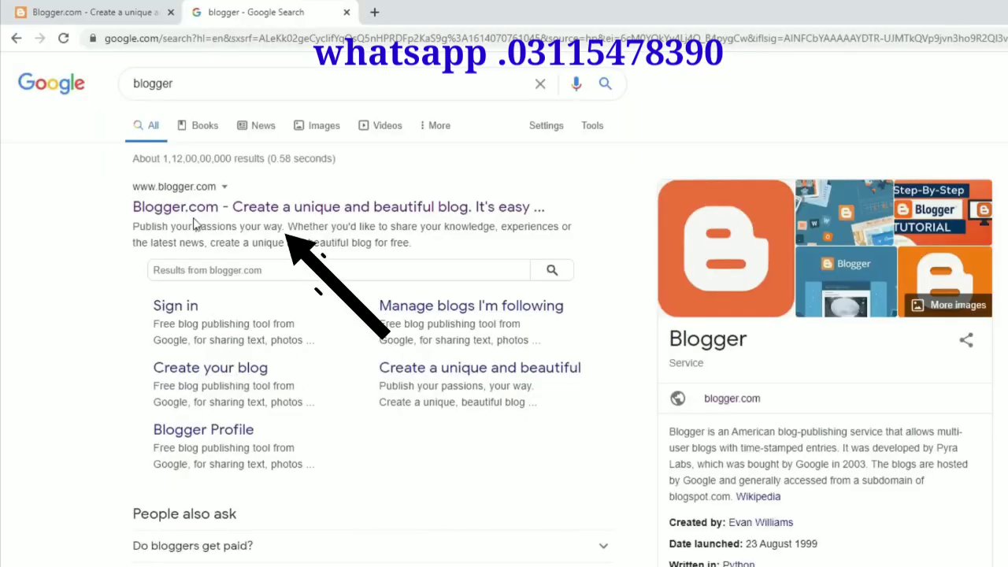
pyautogui.click(247, 209)
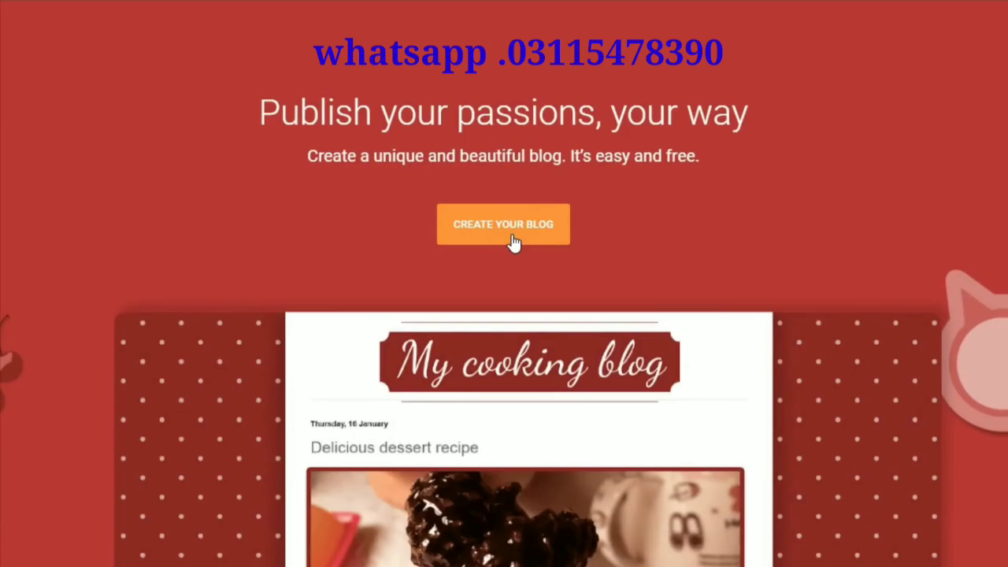
# Step: Start creating a blog and sign in with the first listed Google account by entering the account password
pyautogui.click(512, 241)
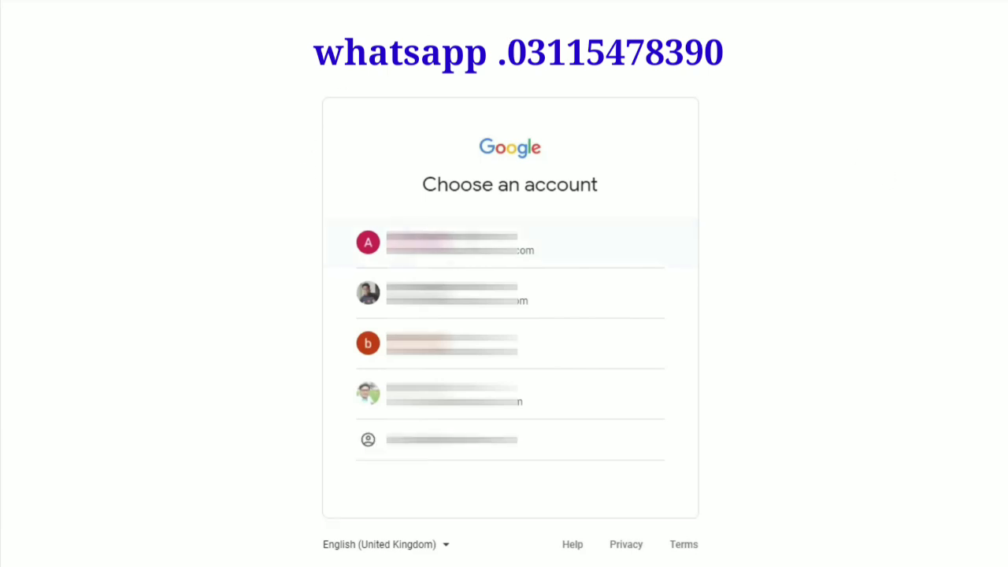
pyautogui.click(445, 242)
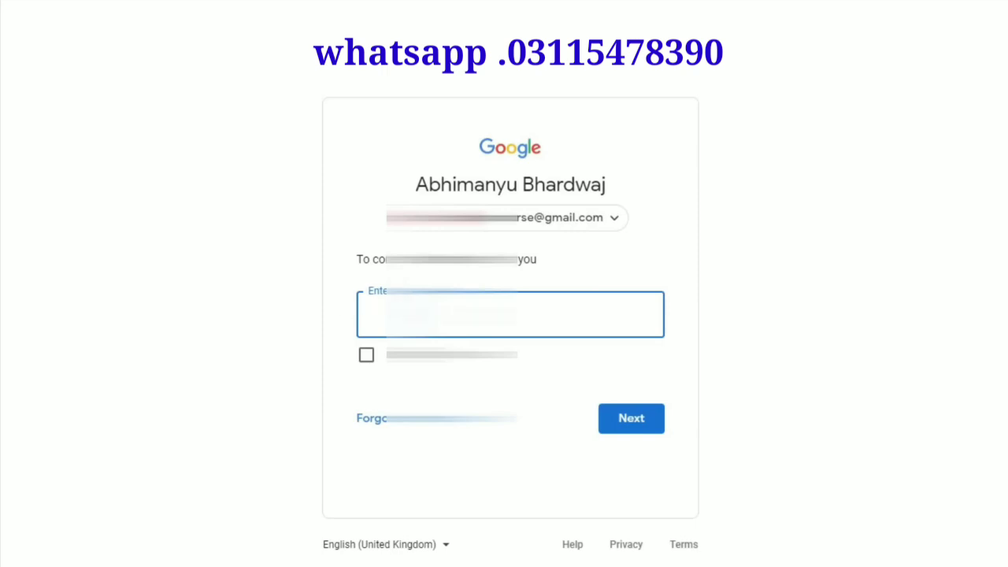
pyautogui.hotkey('ctrl', 'v')
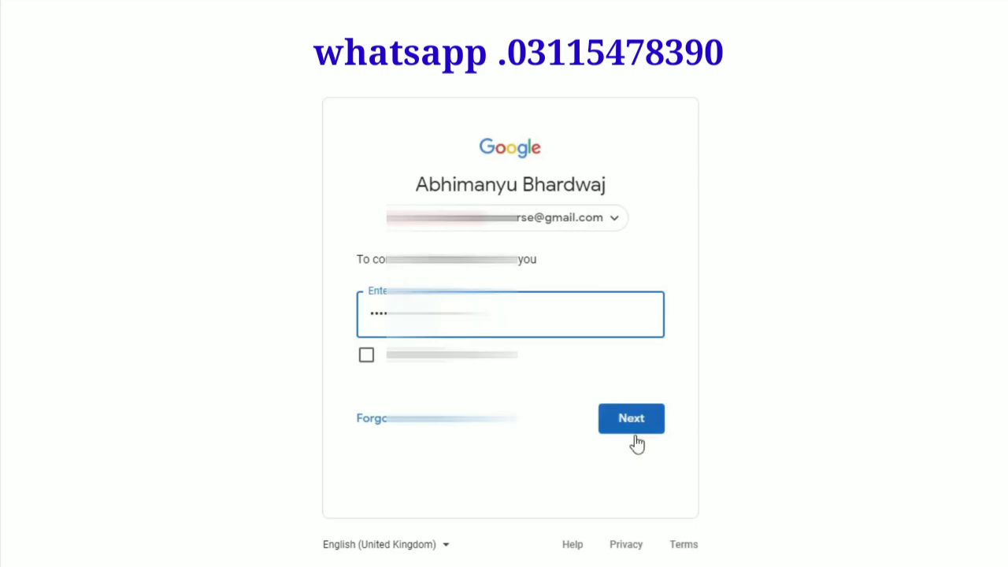
pyautogui.click(636, 432)
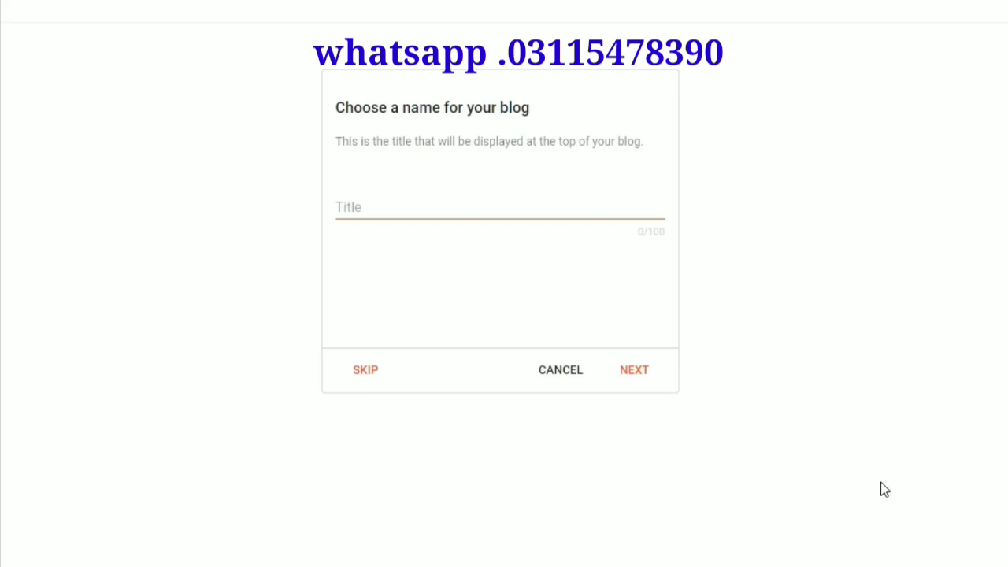
# Step: Enter "Pro Coumputer Course" as the blog title and continue to the address page
pyautogui.click(392, 209)
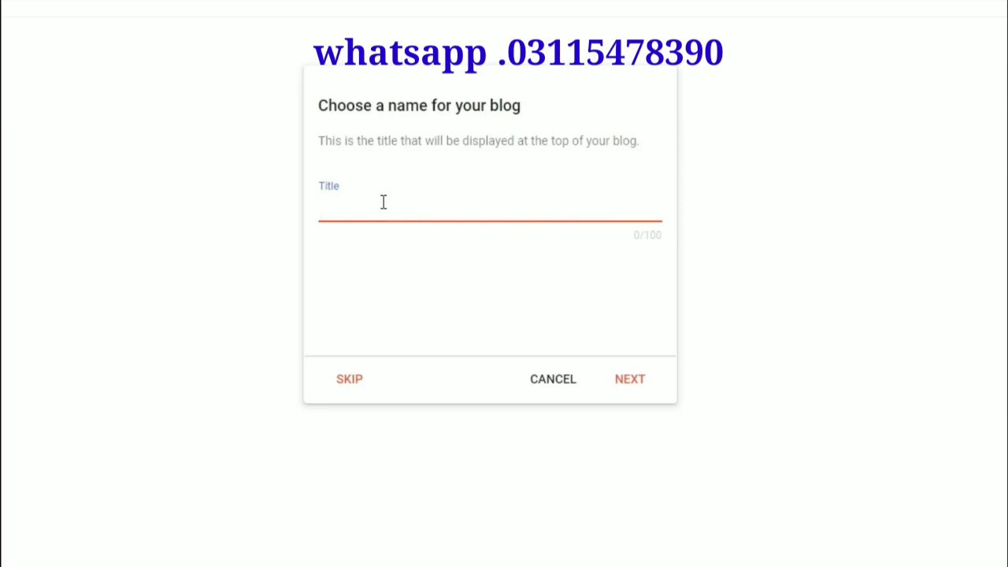
pyautogui.write('Pro Coumputer Co')
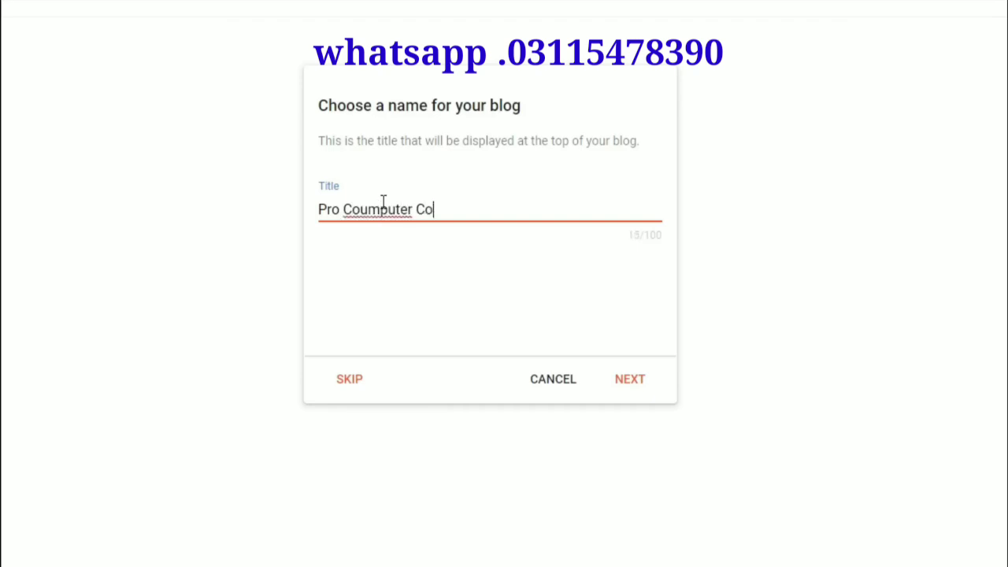
pyautogui.write('urse')
pyautogui.click(630, 392)
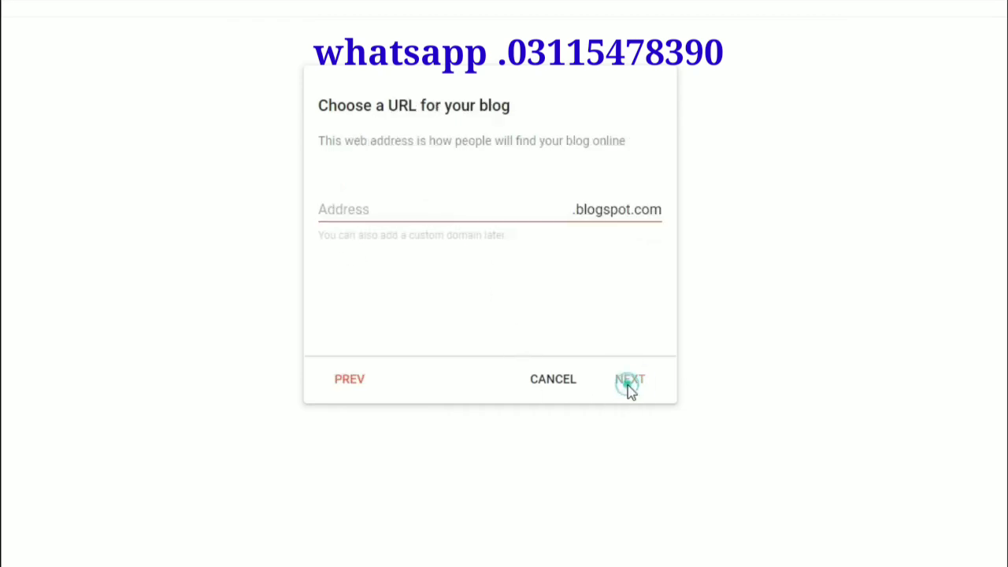
# Step: Set the blog address to Procomputercourse.blogspot.com and continue to the display name page
pyautogui.click(478, 218)
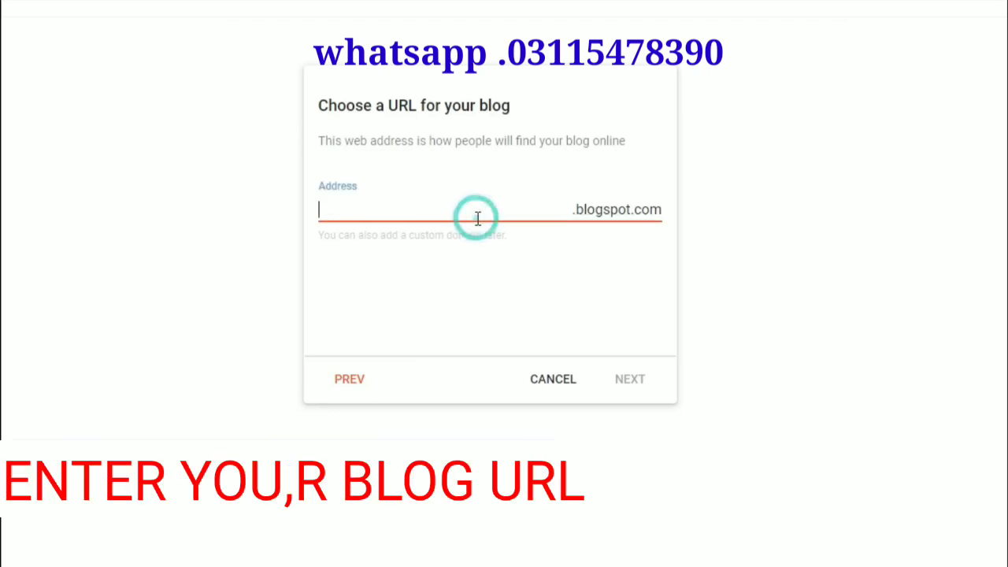
pyautogui.write('Proco')
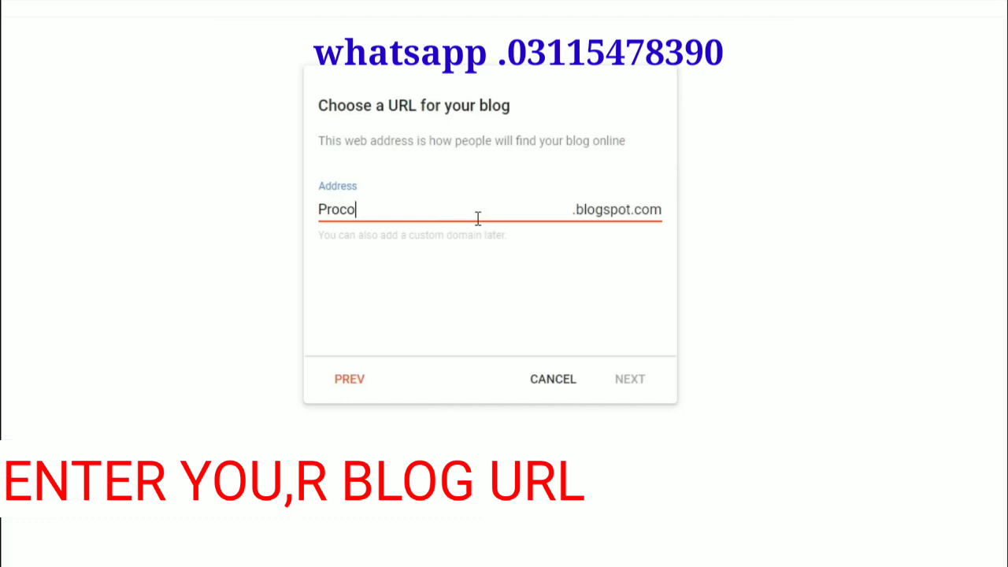
pyautogui.write('mputercourse')
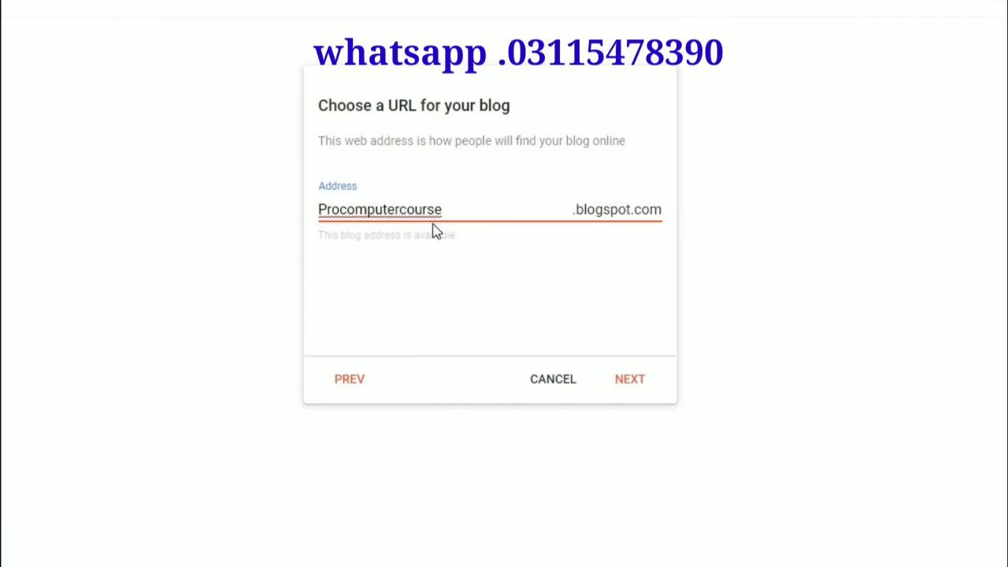
pyautogui.click(635, 386)
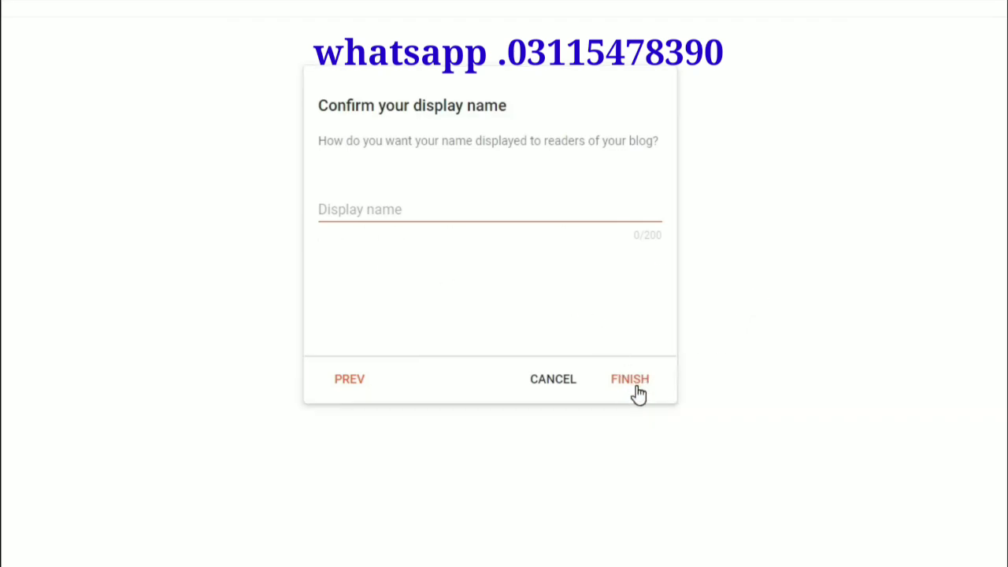
# Step: Finish creating the blog with the display name "Pro Computer Course" and dismiss both notices on the posts page
pyautogui.write('Pro Computer Course')
pyautogui.click(630, 380)
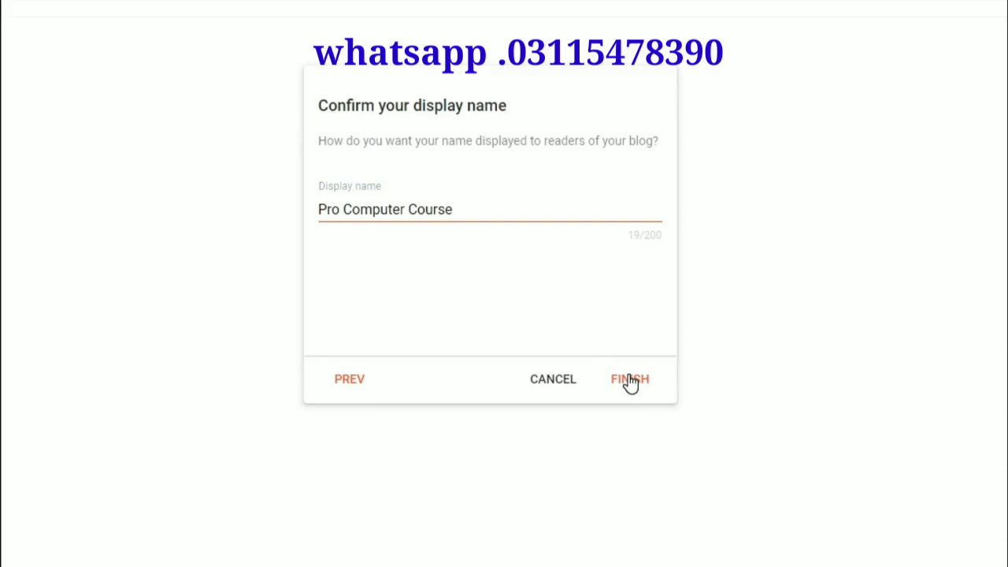
pyautogui.click(630, 380)
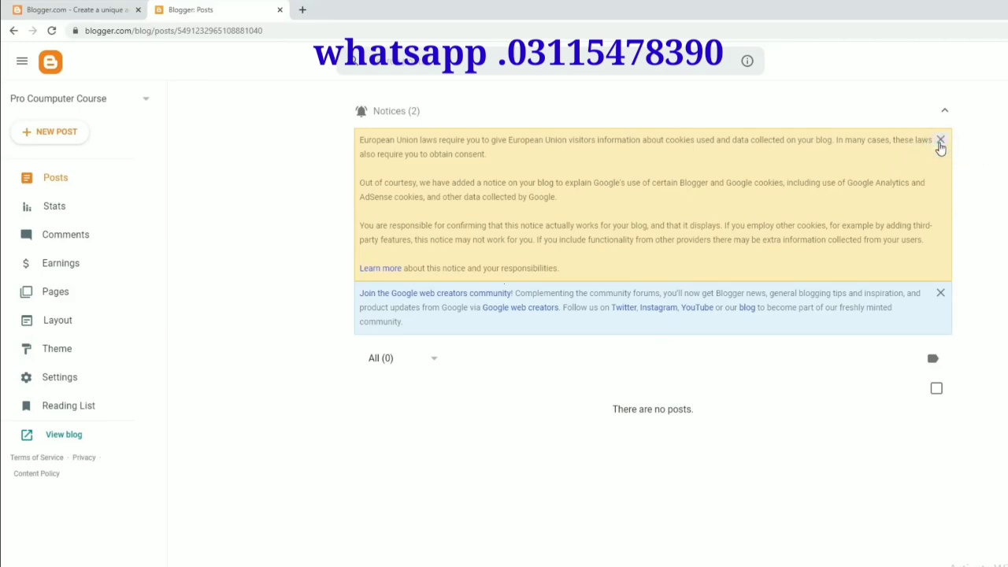
pyautogui.click(941, 142)
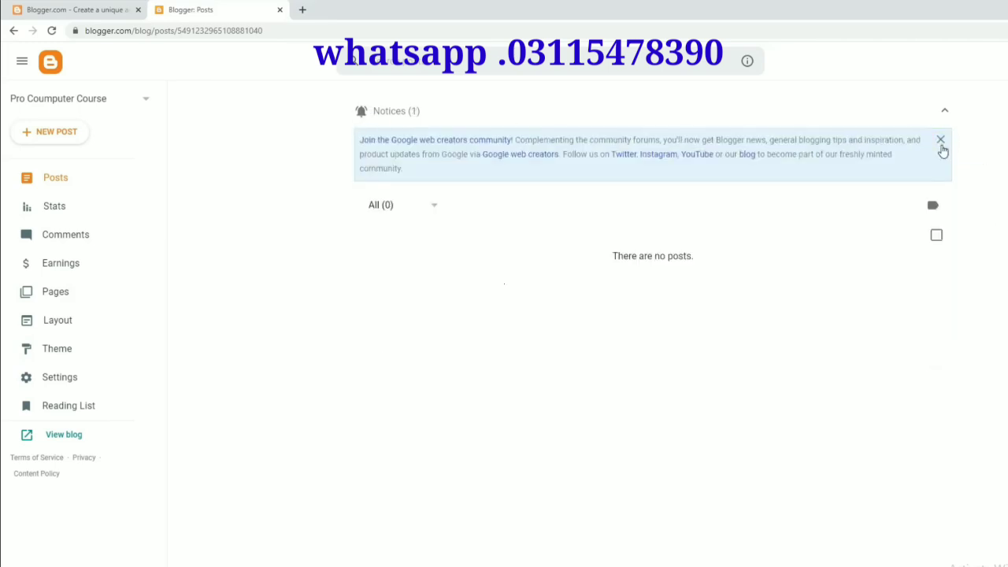
pyautogui.click(941, 142)
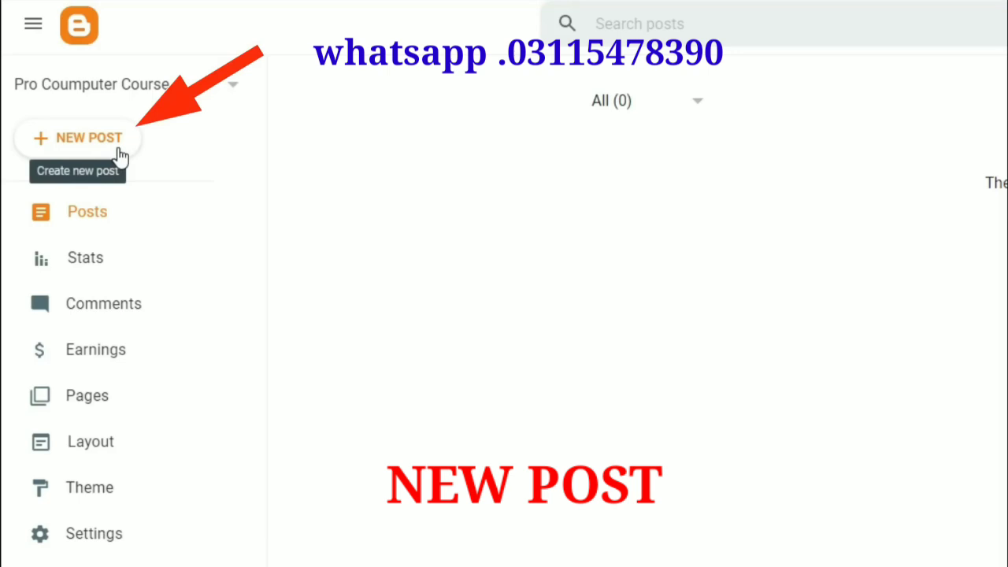
# Step: Look through the blog's stats, comments, pages and layout sections
pyautogui.click(118, 270)
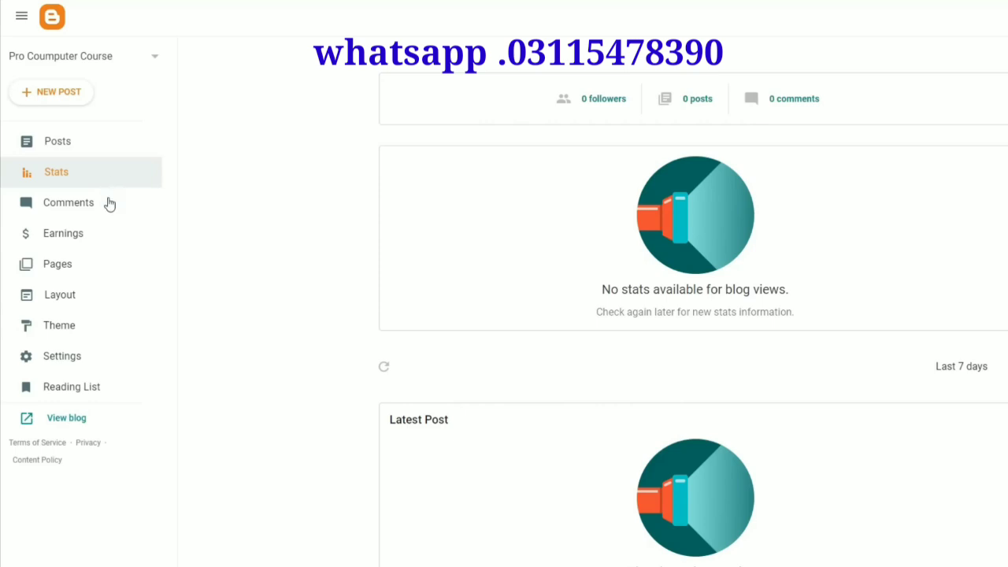
pyautogui.click(108, 202)
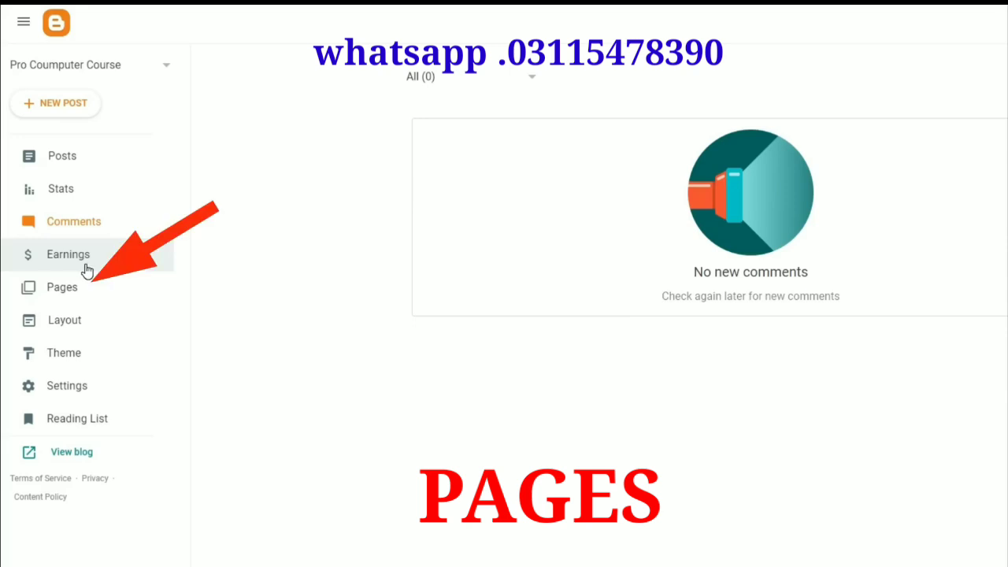
pyautogui.click(91, 302)
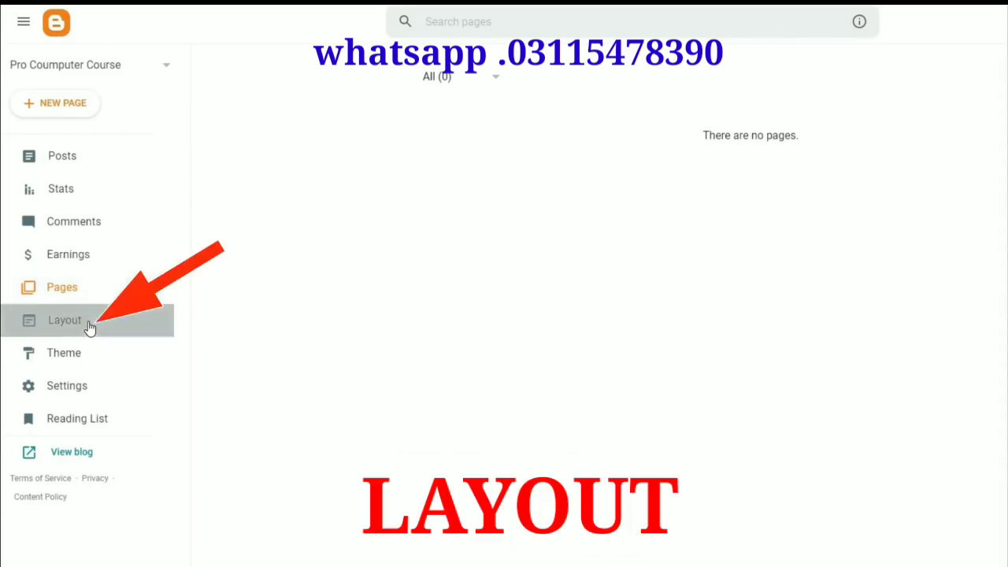
pyautogui.click(88, 321)
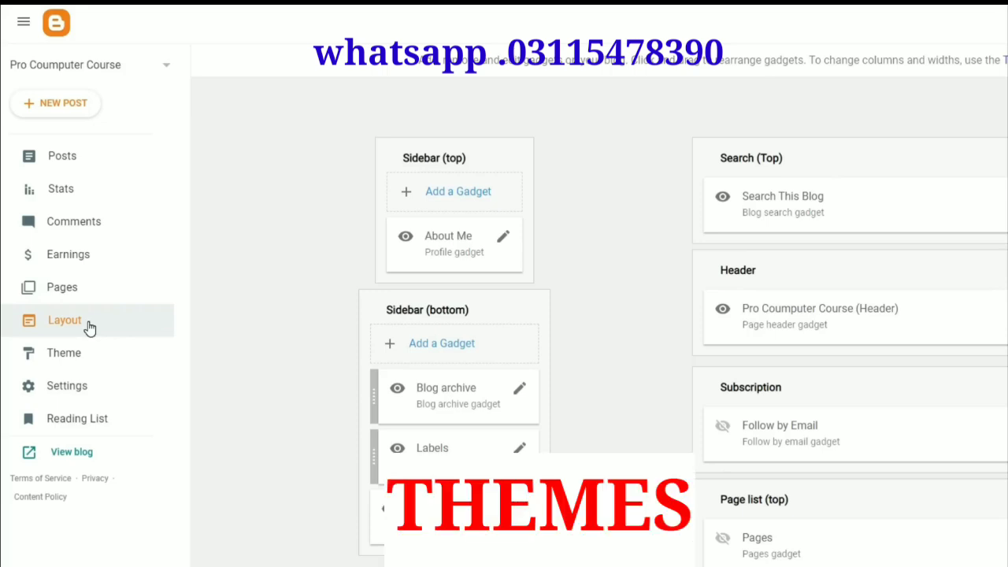
# Step: Browse the gallery of available blog themes, from Contempo through to Simple
pyautogui.click(85, 362)
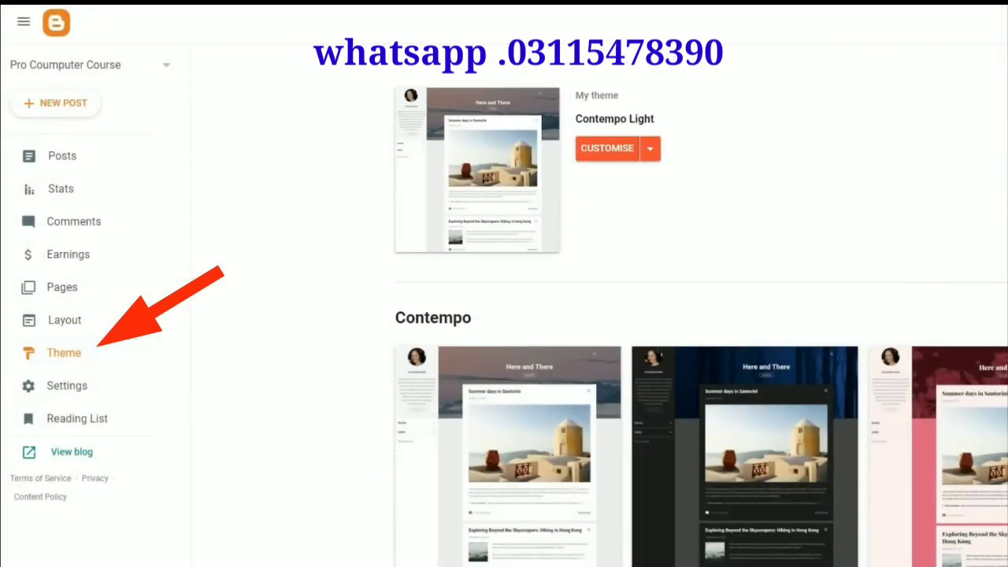
pyautogui.scroll(-10, 598, 315)
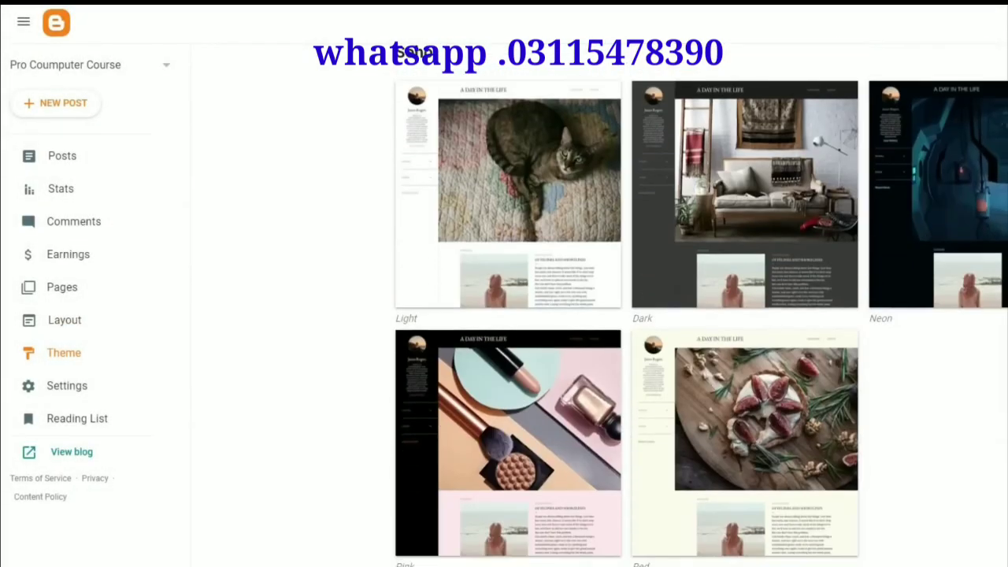
pyautogui.scroll(-3, 623, 315)
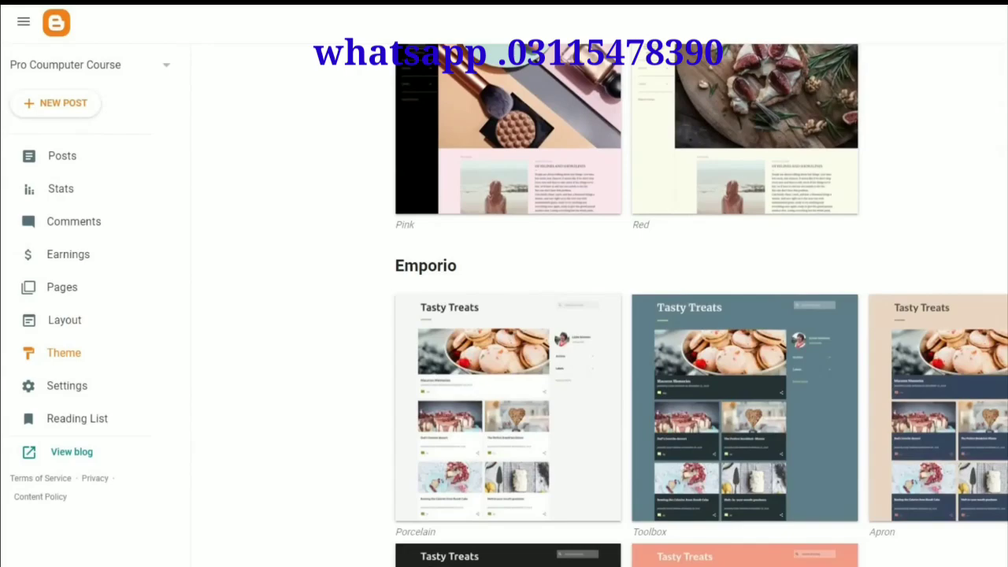
pyautogui.scroll(-8, 623, 315)
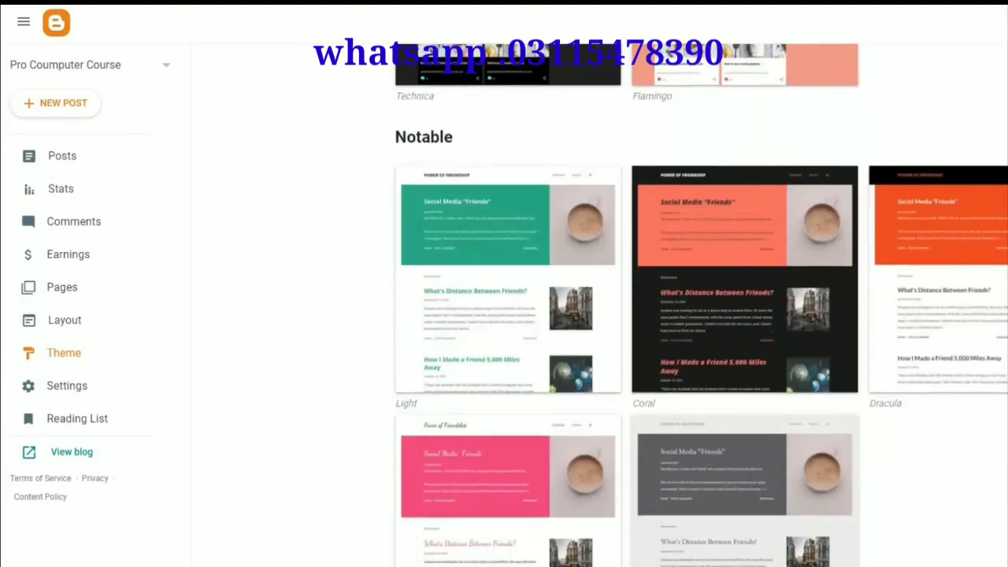
pyautogui.scroll(-4, 623, 316)
pyautogui.scroll(-5, 622, 315)
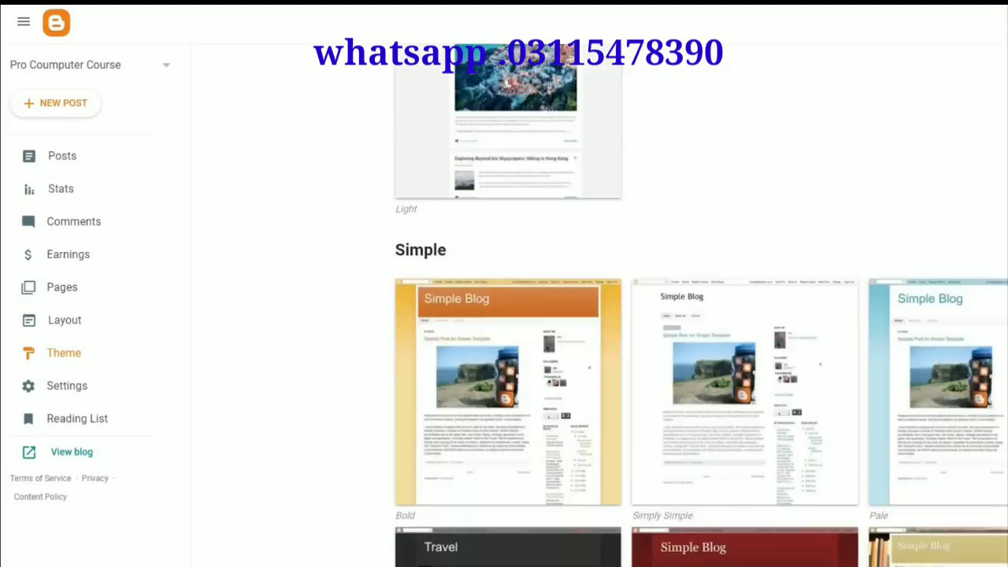
pyautogui.scroll(4, 771, 371)
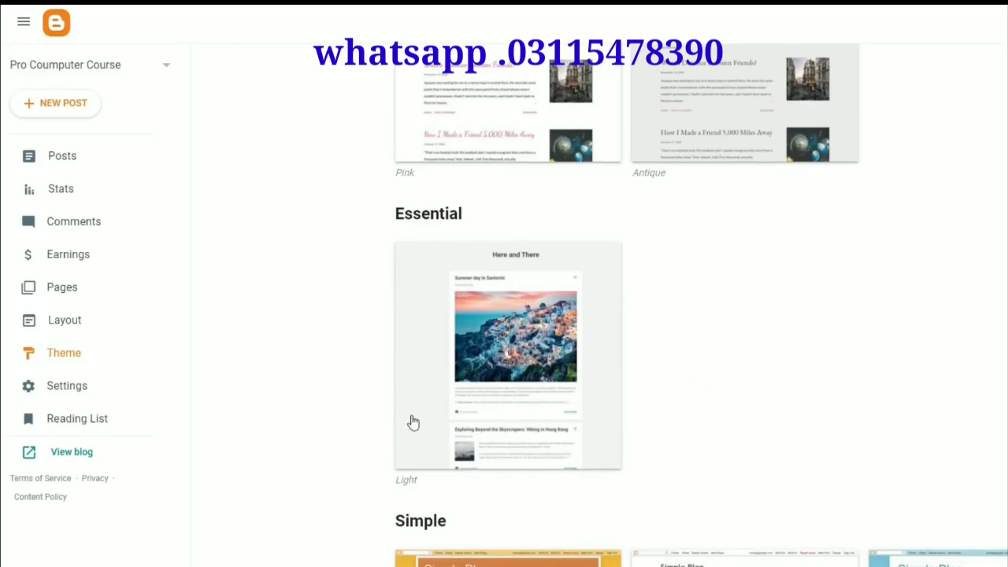
# Step: In the blog's basic settings, set the description to "all type of computer tips and tricks in Hindi language"
pyautogui.click(67, 388)
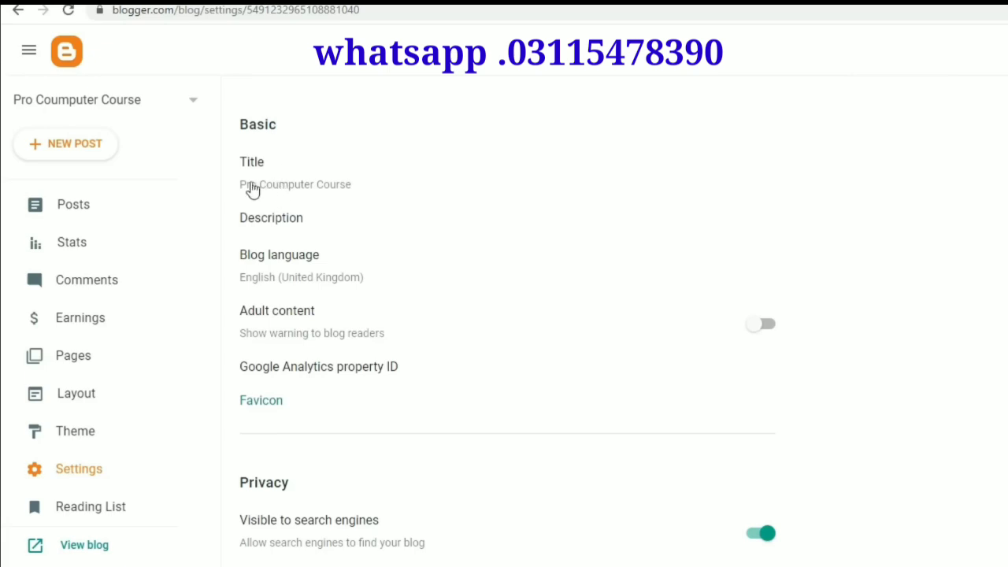
pyautogui.click(290, 225)
pyautogui.click(657, 402)
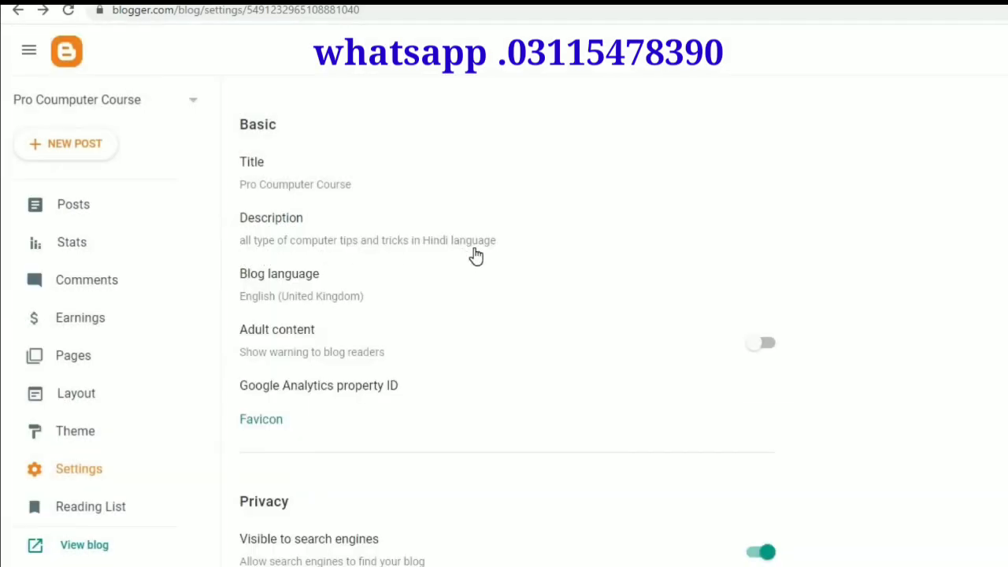
# Step: Set the blog language to Hindi and save the change
pyautogui.click(332, 298)
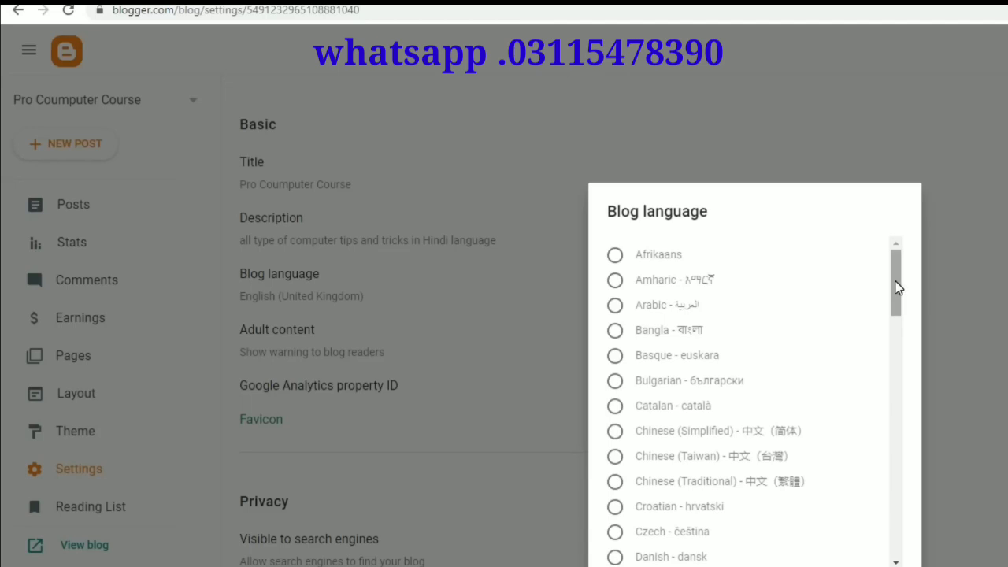
pyautogui.moveTo(898, 288); pyautogui.dragTo(896, 342)
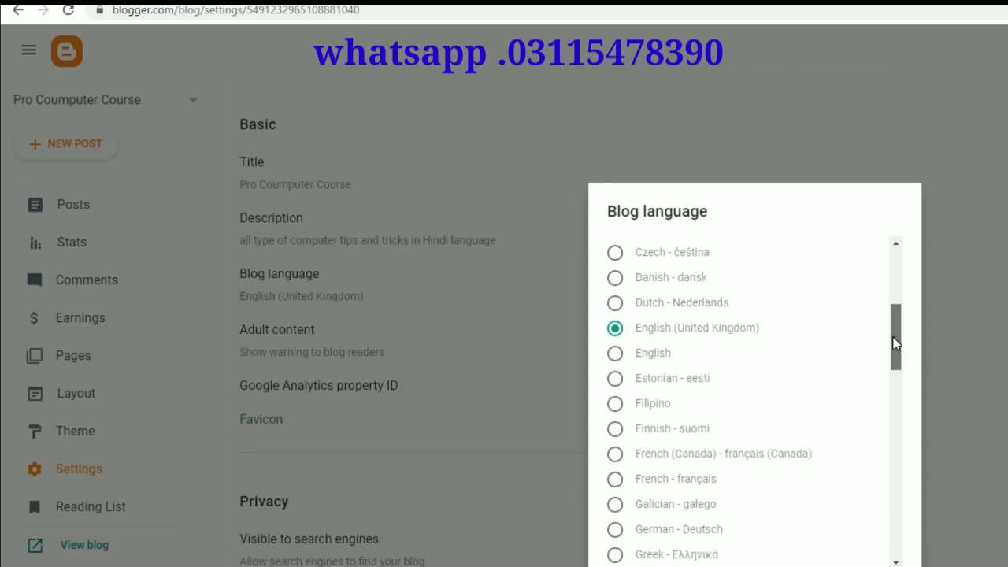
pyautogui.moveTo(896, 342); pyautogui.dragTo(896, 375)
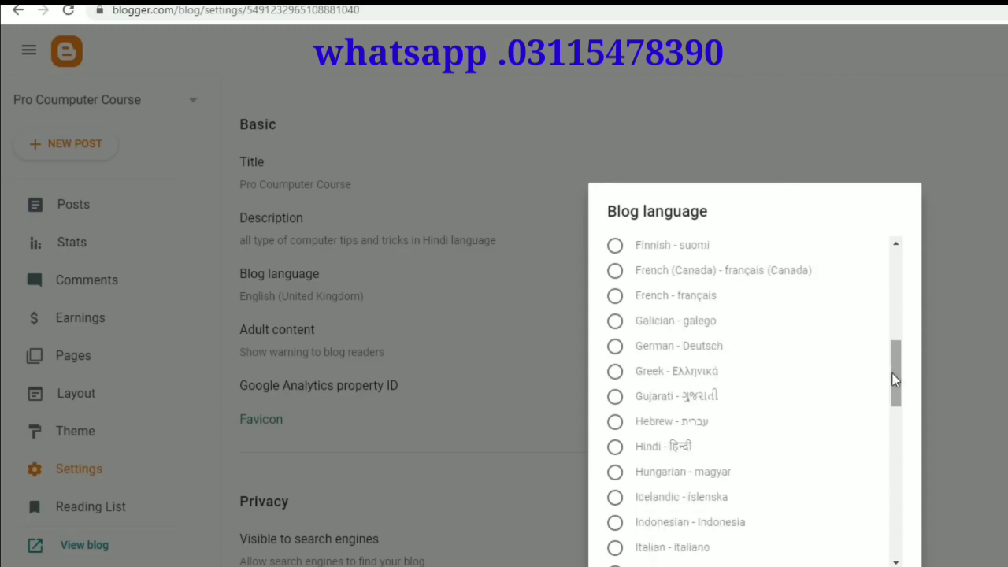
pyautogui.click(616, 450)
pyautogui.click(734, 504)
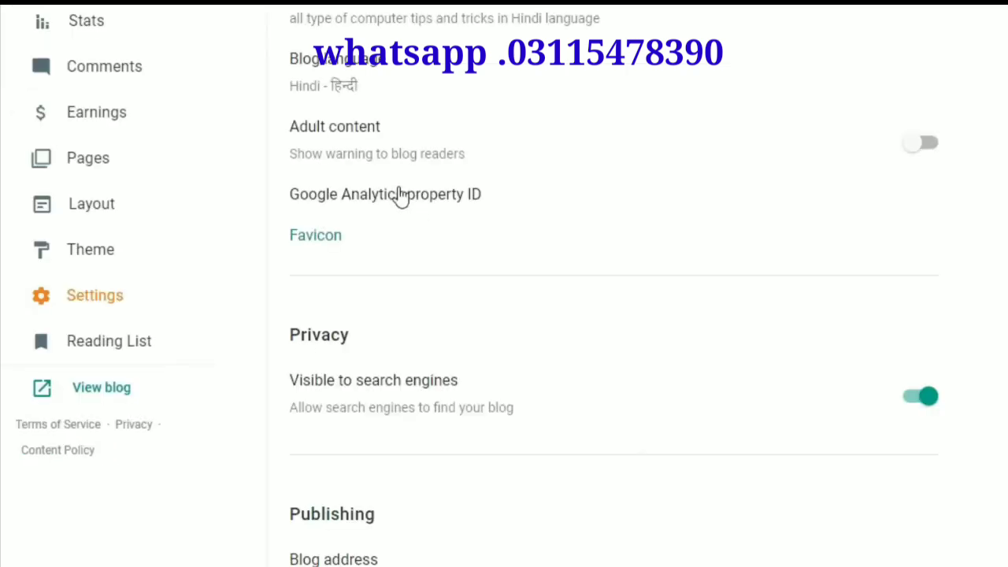
# Step: Upload "Untitled Design copy.jpg" as the blog's custom favicon, save it and close the favicon page
pyautogui.click(318, 240)
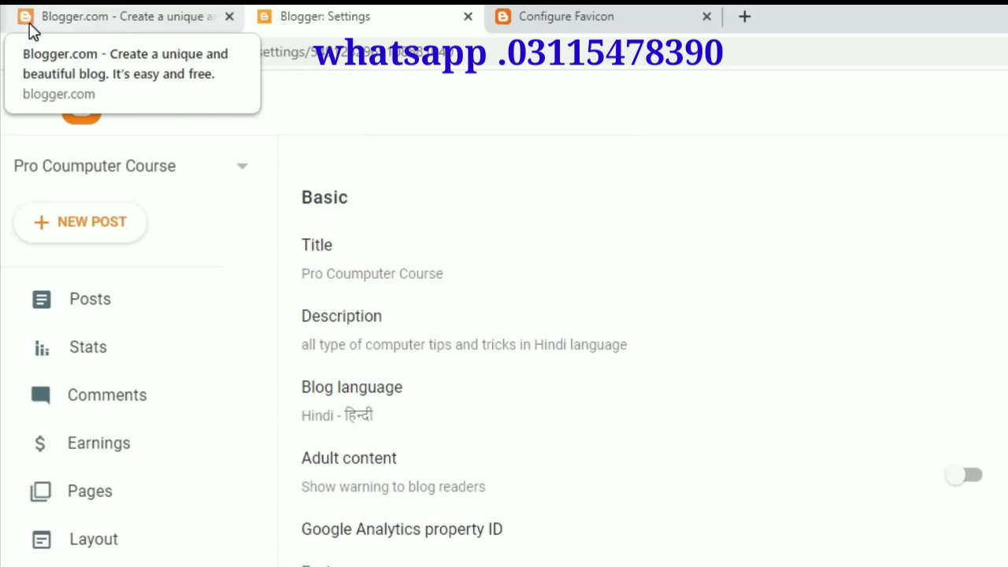
pyautogui.click(575, 15)
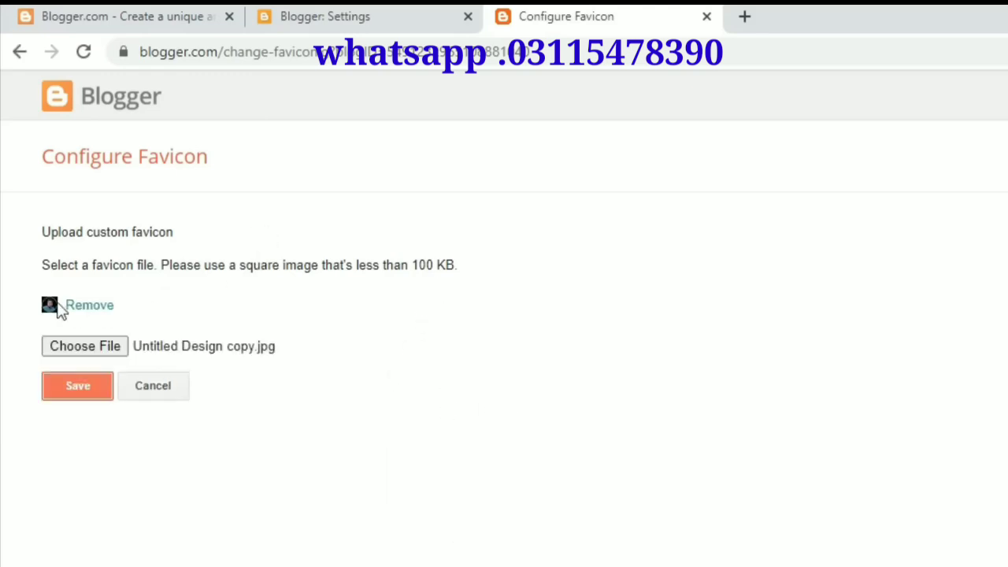
pyautogui.click(79, 390)
pyautogui.click(706, 15)
# Step: Review the blog's search engine visibility, blog address, custom domain and HTTPS redirect settings
pyautogui.scroll(-1, 515, 551)
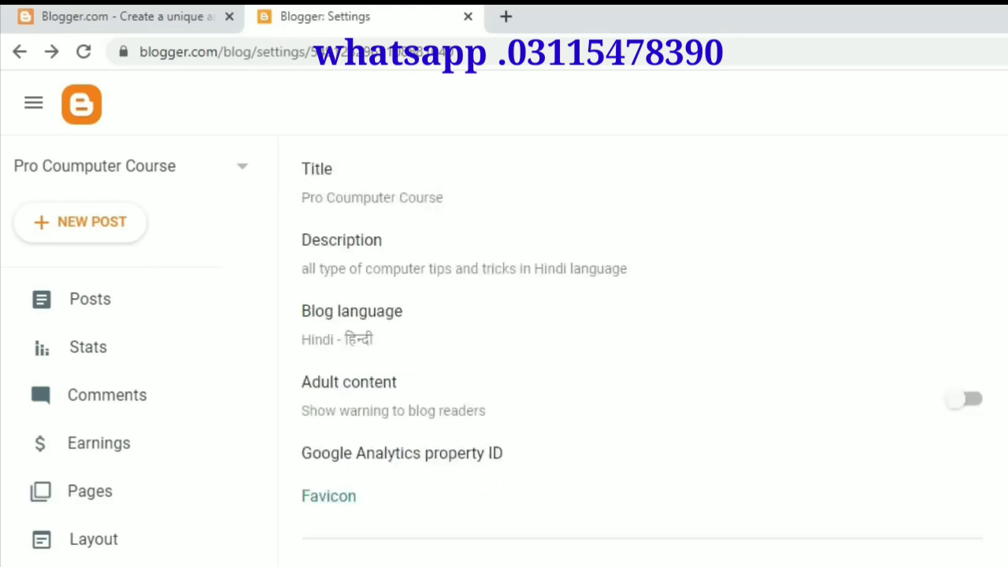
pyautogui.scroll(-3, 292, 441)
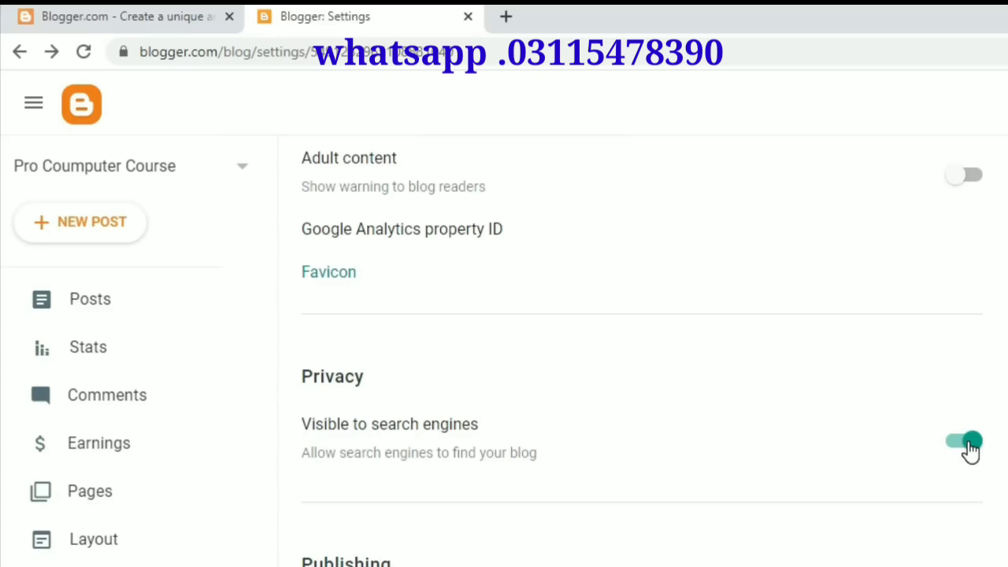
pyautogui.scroll(-4, 971, 449)
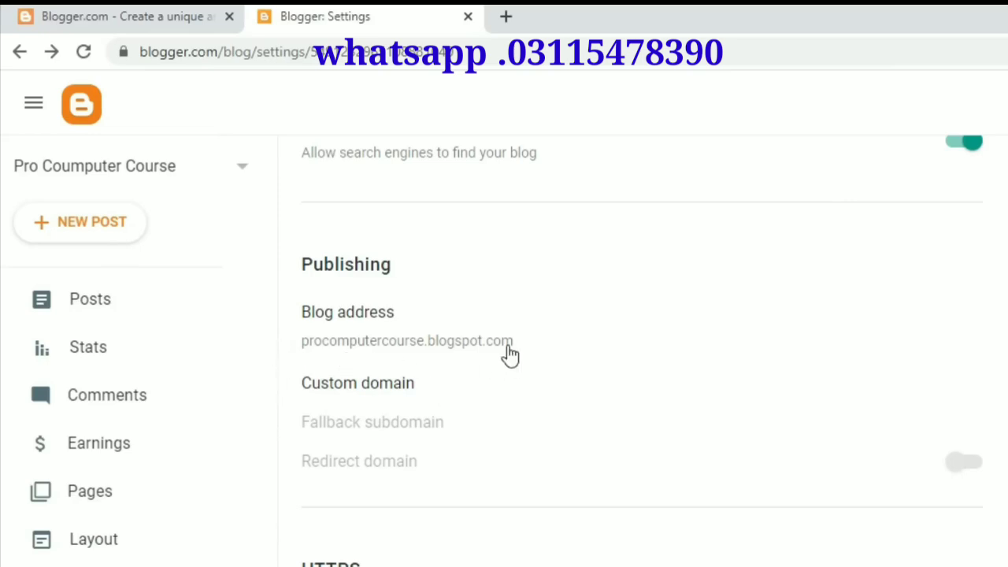
pyautogui.moveTo(428, 353); pyautogui.dragTo(485, 358)
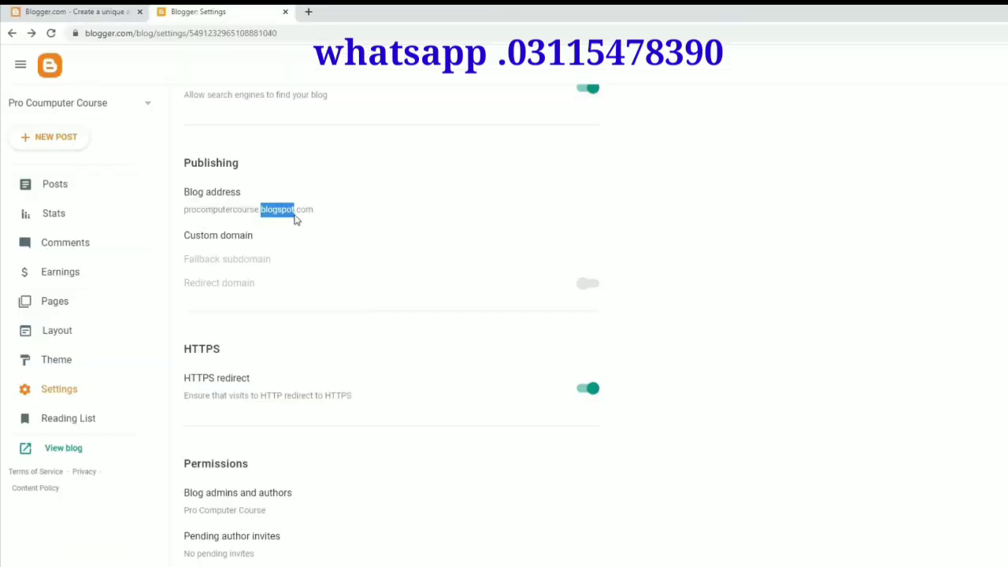
pyautogui.click(616, 401)
pyautogui.click(330, 235)
pyautogui.click(625, 406)
pyautogui.scroll(-2, 355, 255)
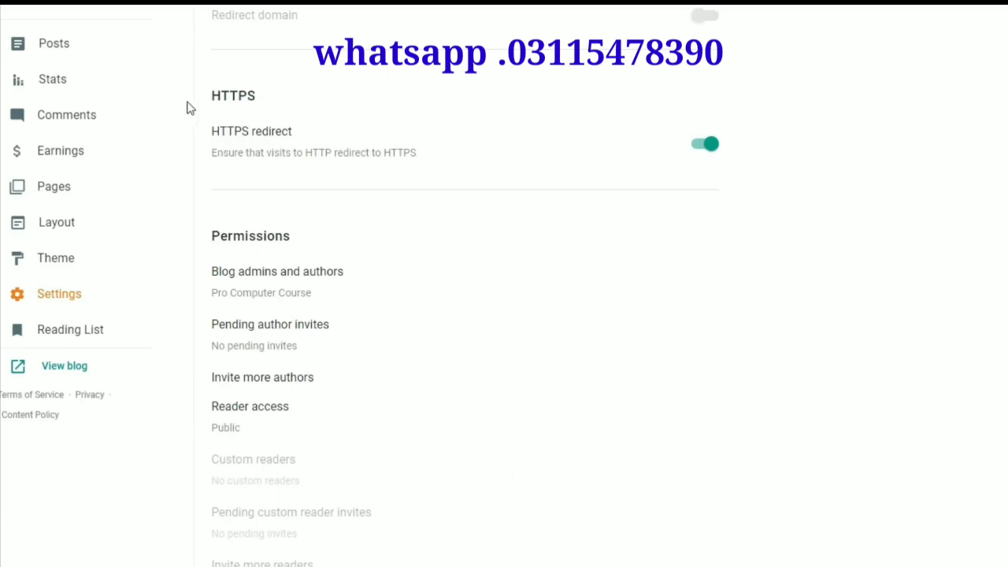
# Step: View the live blog, inspect its connection security information and return to the settings
pyautogui.click(70, 368)
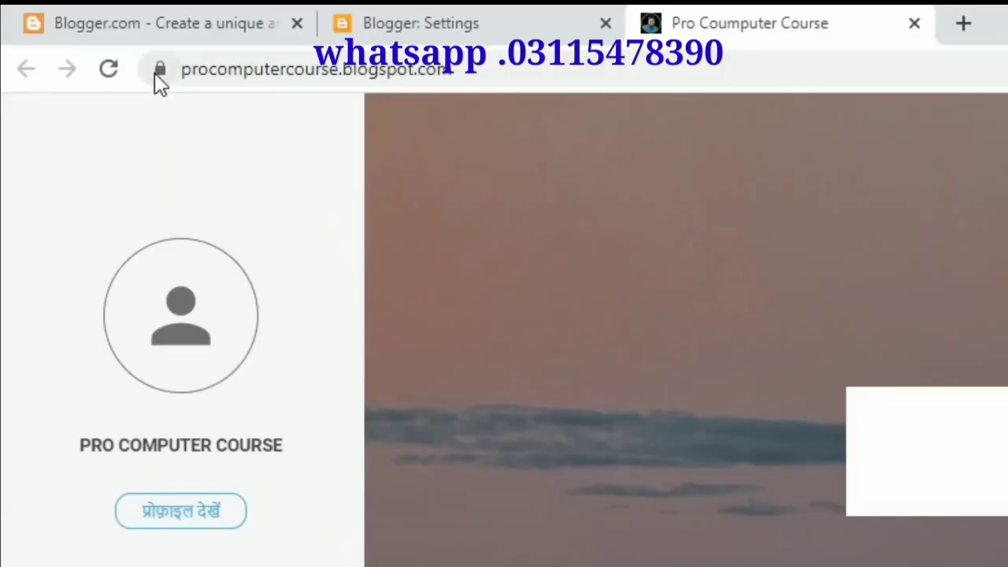
pyautogui.click(160, 72)
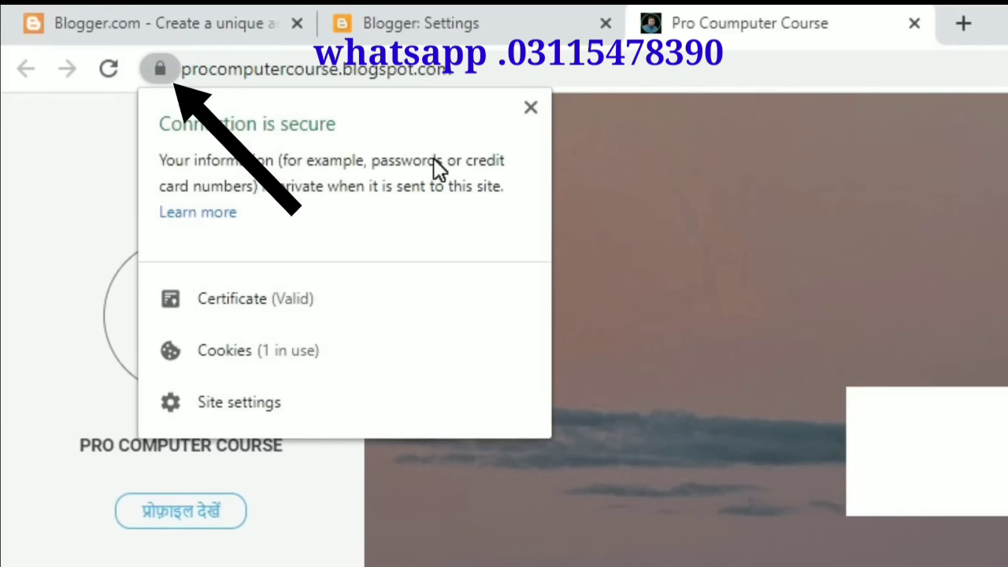
pyautogui.click(514, 15)
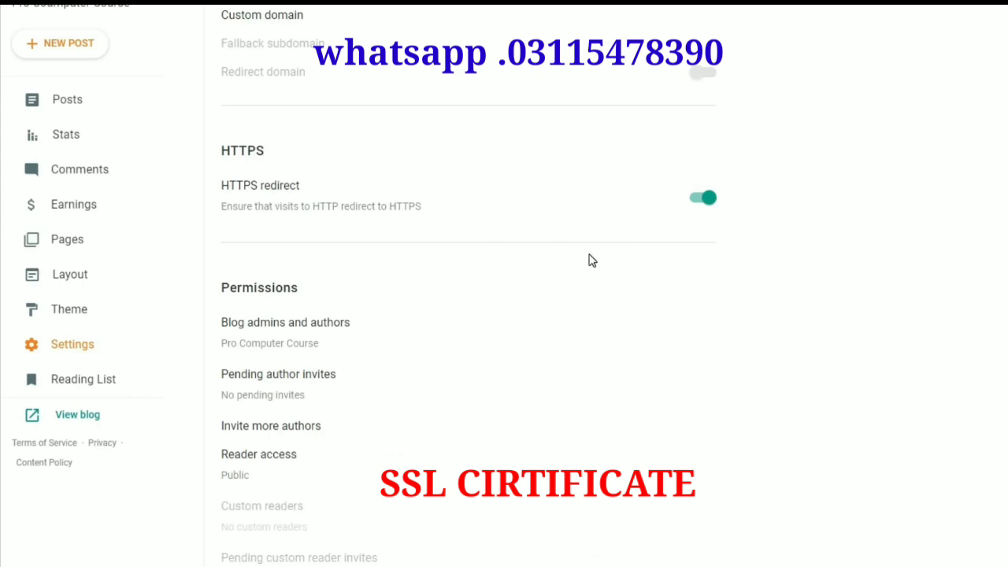
# Step: In the permissions settings, inspect the blog admins and authors and the pending author invites without changing anything
pyautogui.scroll(-4, 592, 260)
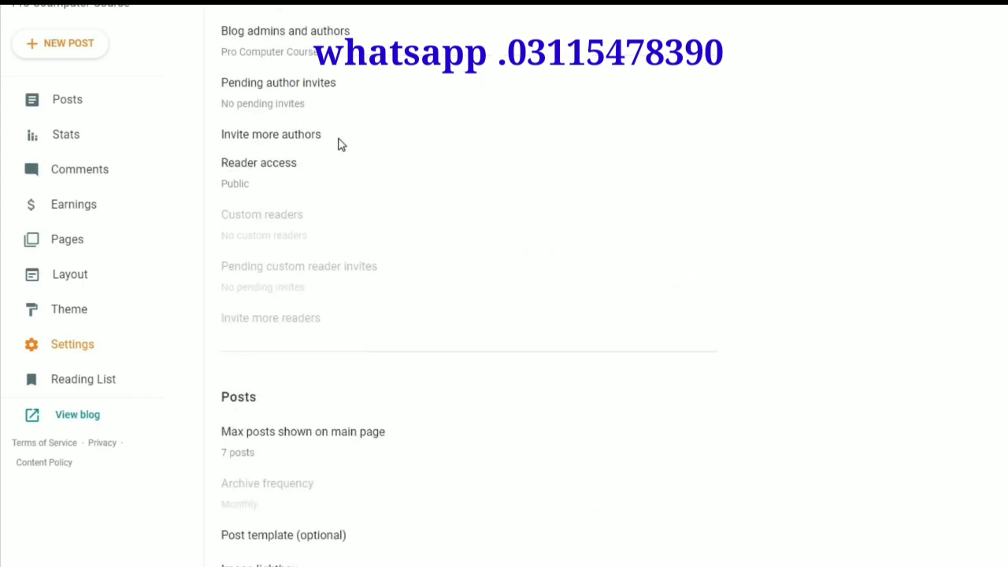
pyautogui.scroll(1, 323, 144)
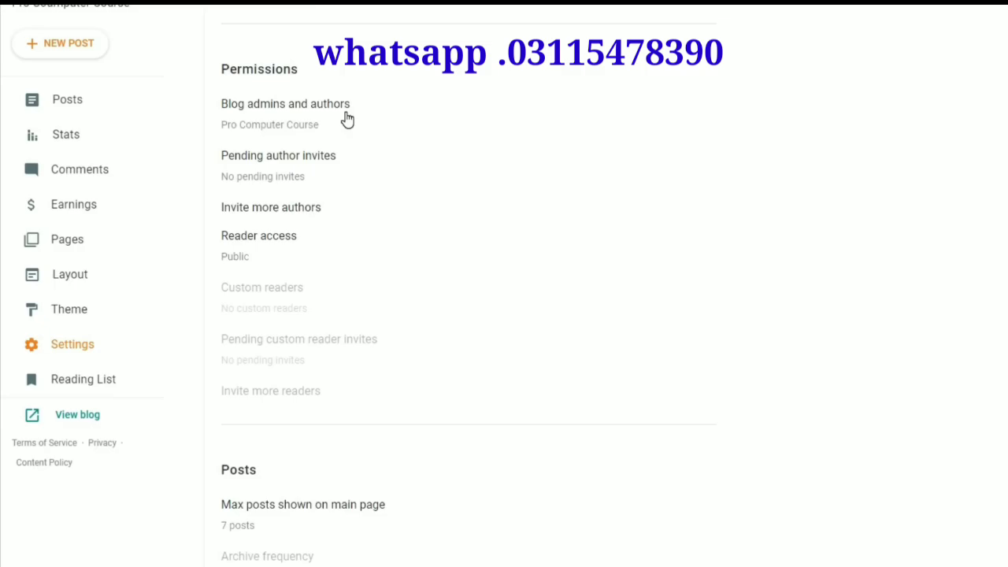
pyautogui.click(348, 118)
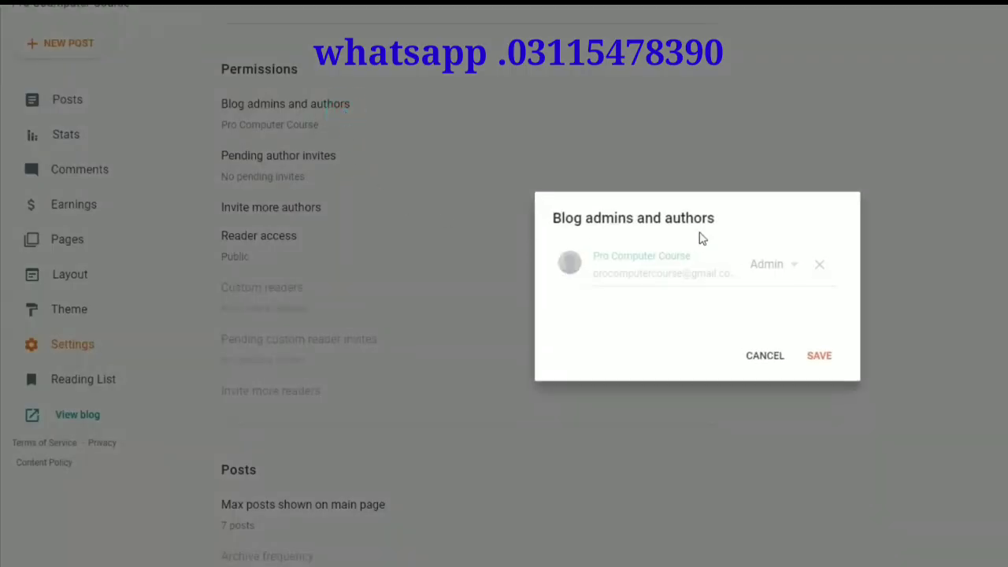
pyautogui.click(780, 360)
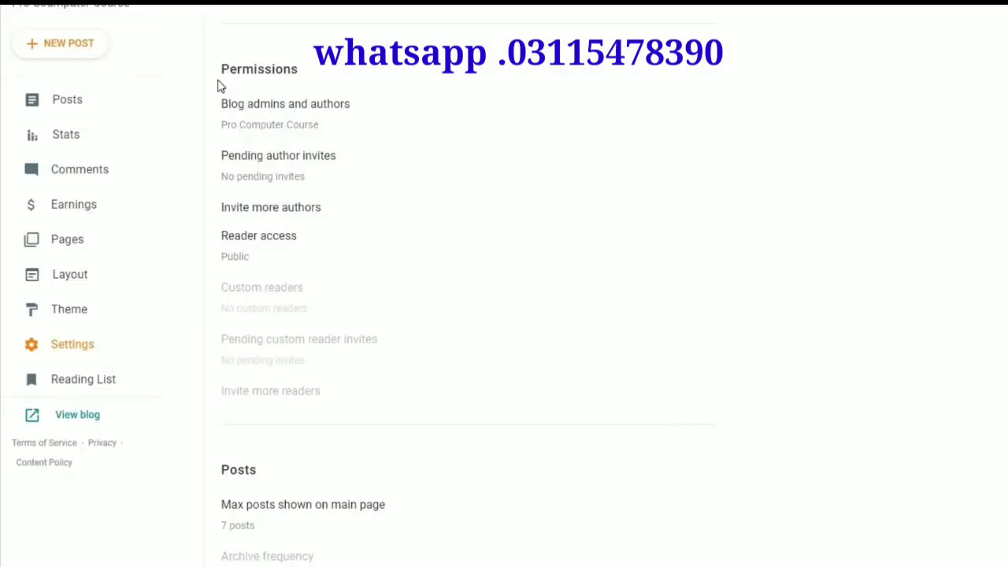
pyautogui.click(303, 116)
pyautogui.click(766, 361)
pyautogui.click(295, 177)
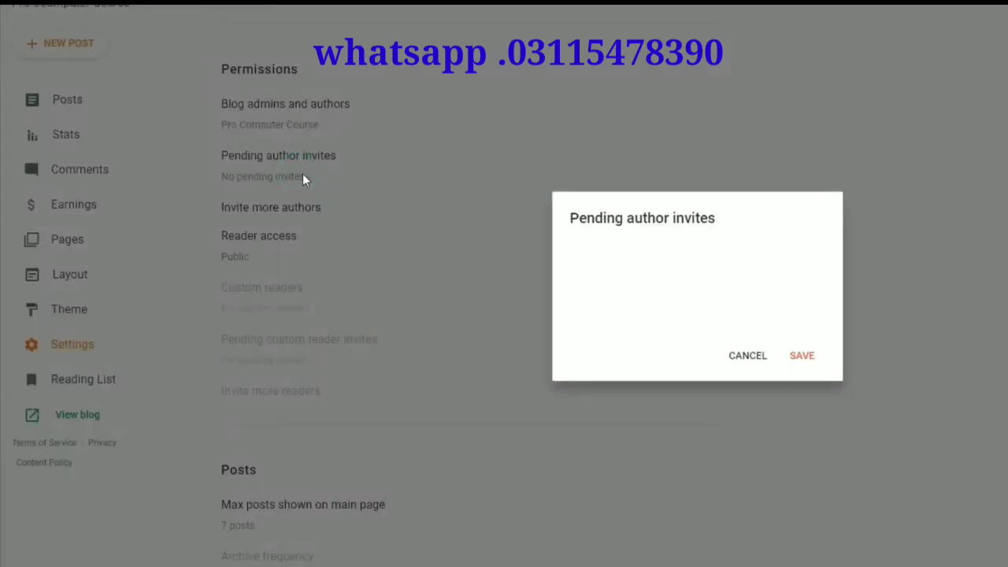
pyautogui.click(751, 359)
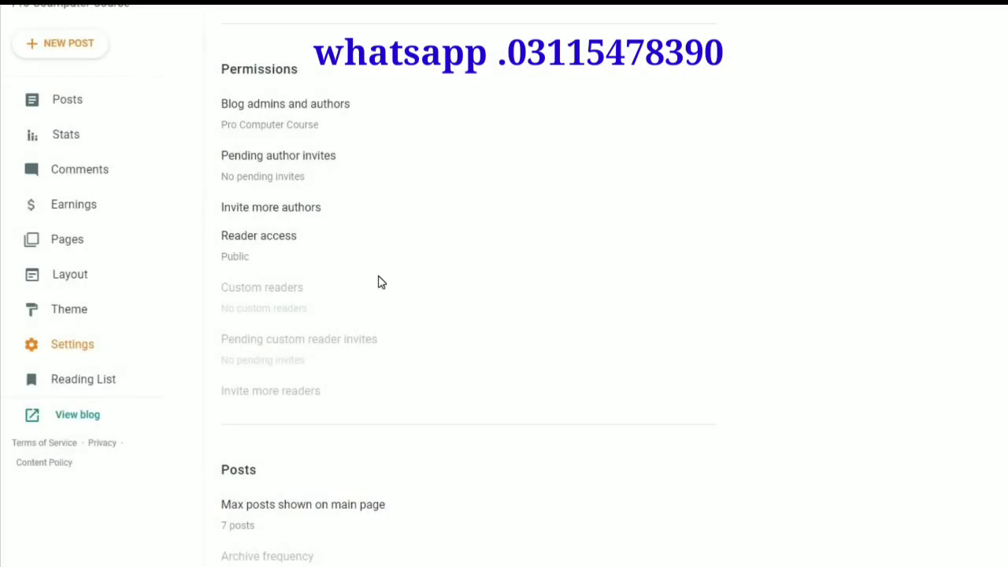
# Step: Examine the form for inviting more authors and recheck the admins and authors list, cancelling both
pyautogui.click(291, 211)
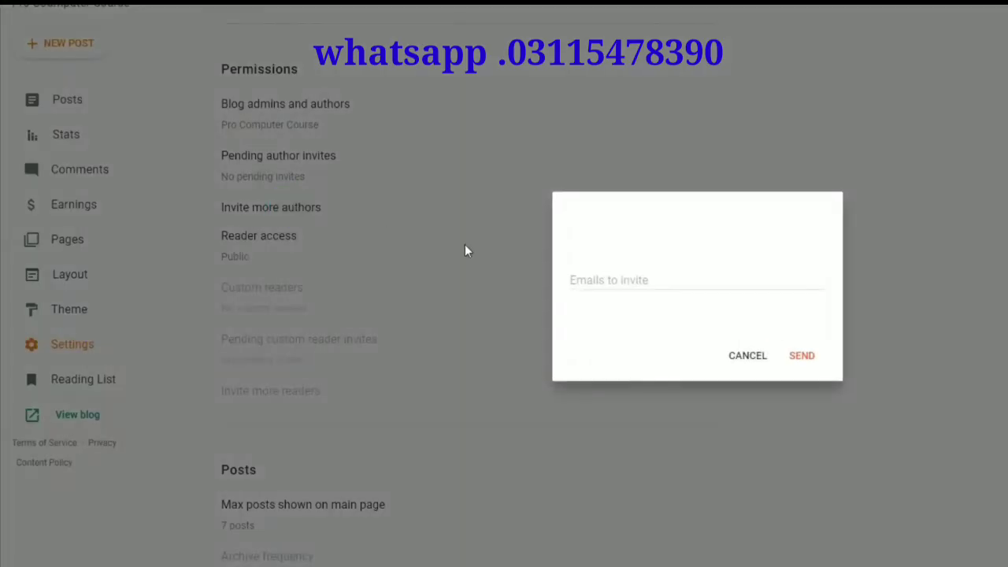
pyautogui.click(629, 286)
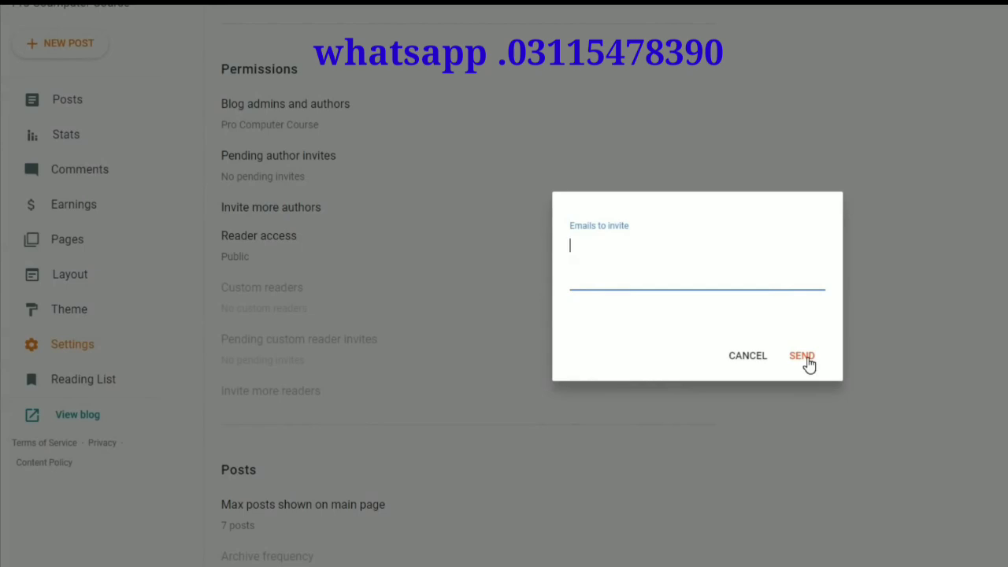
pyautogui.click(755, 357)
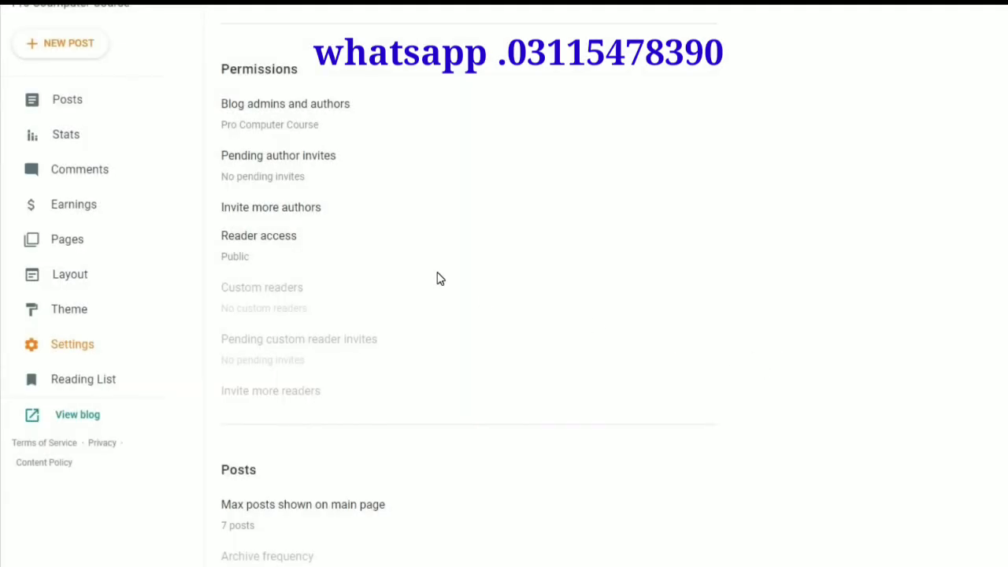
pyautogui.click(321, 120)
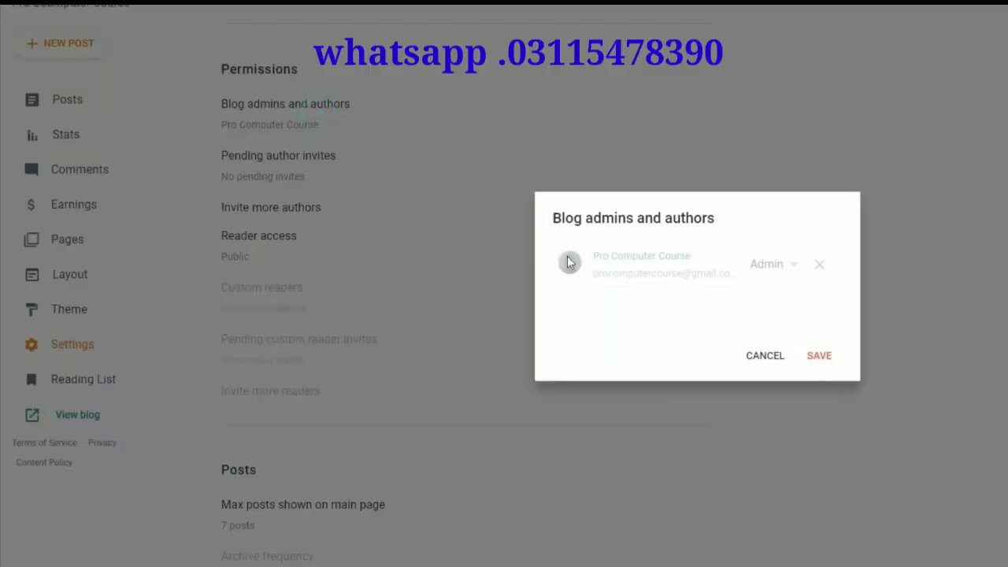
pyautogui.click(764, 356)
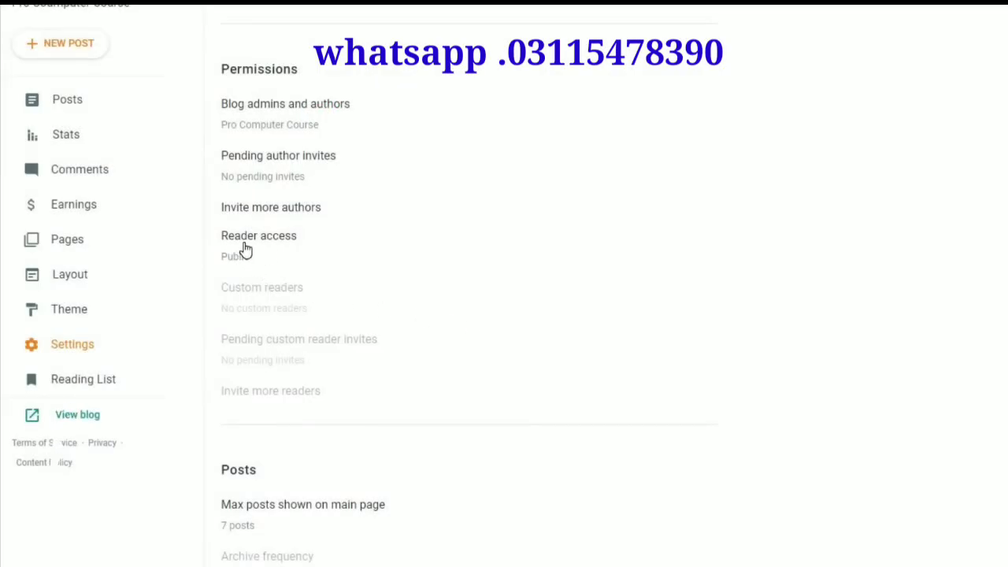
# Step: Set reader access to Custom readers, save it, and inspect the form for inviting more readers without sending anything
pyautogui.click(290, 248)
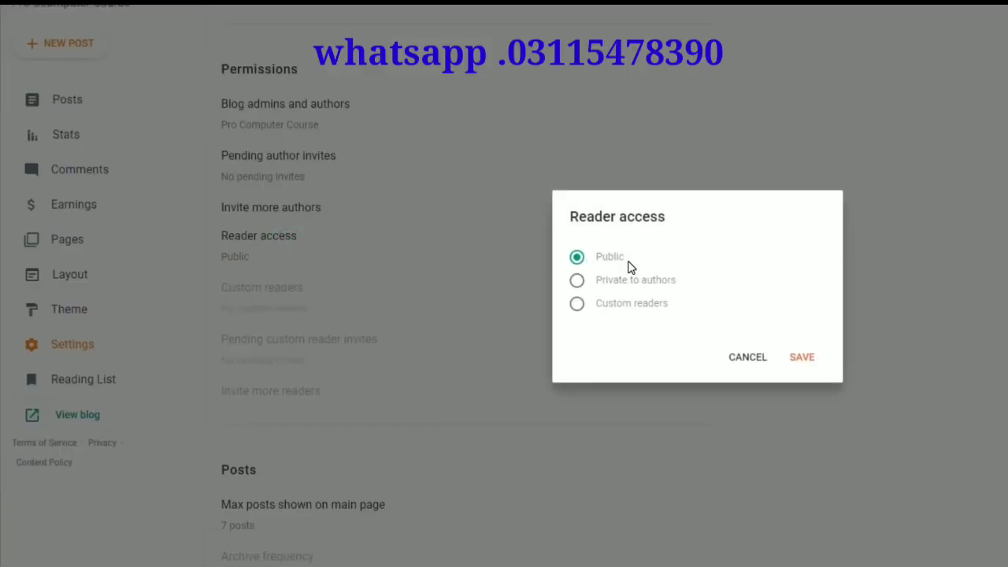
pyautogui.doubleClick(623, 259)
pyautogui.click(640, 289)
pyautogui.click(579, 307)
pyautogui.click(814, 359)
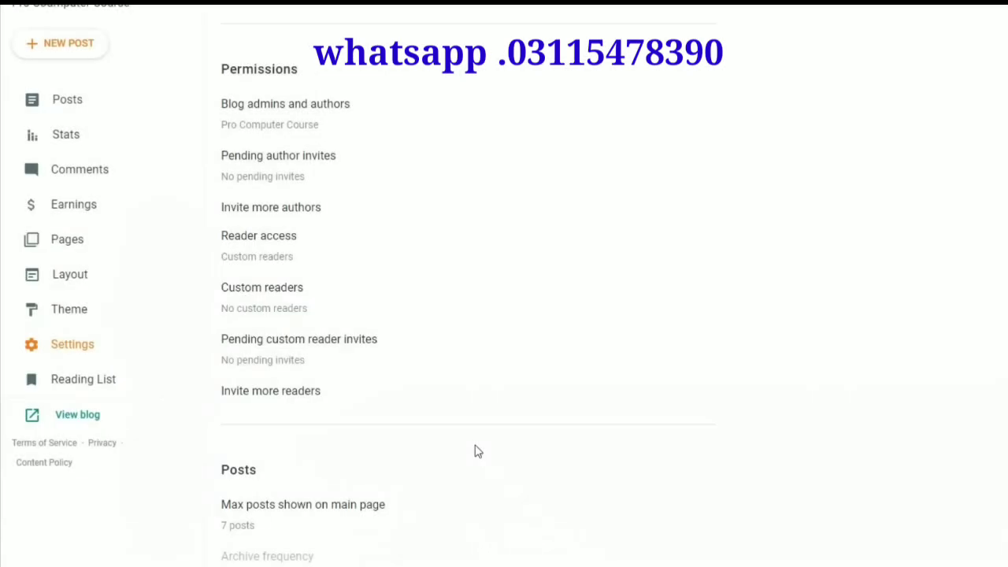
pyautogui.click(277, 401)
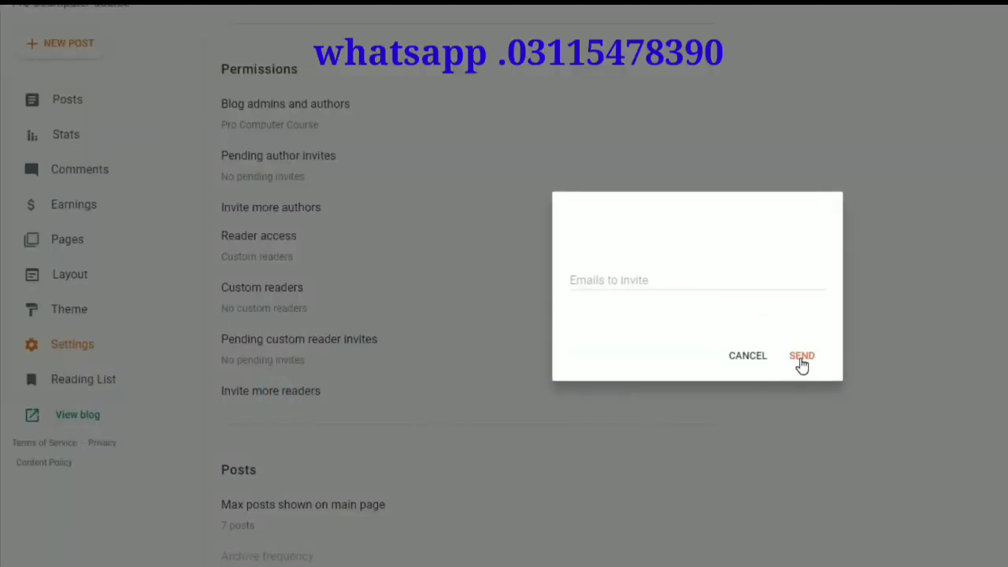
pyautogui.click(745, 359)
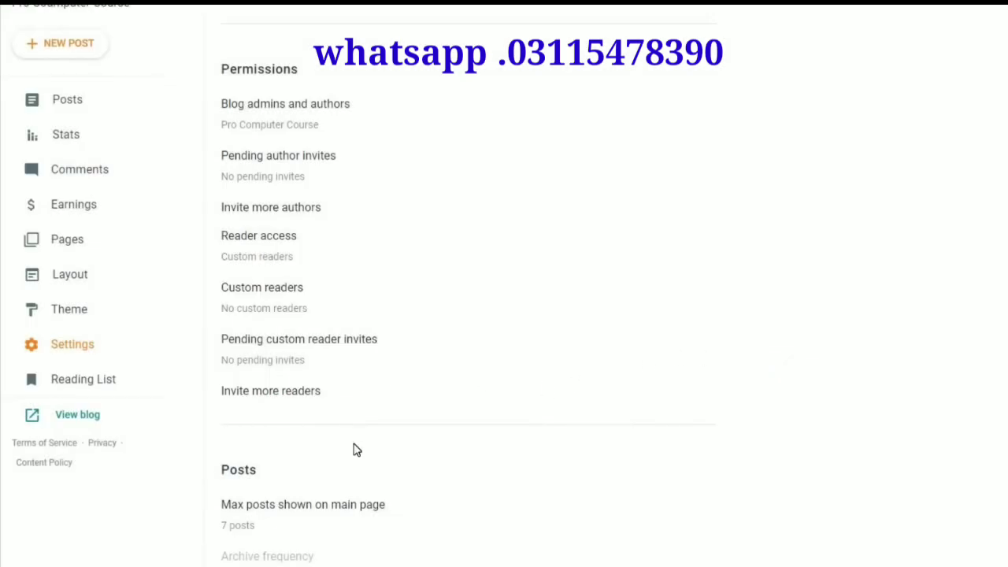
# Step: Switch reader access back to Public and save the setting
pyautogui.click(269, 251)
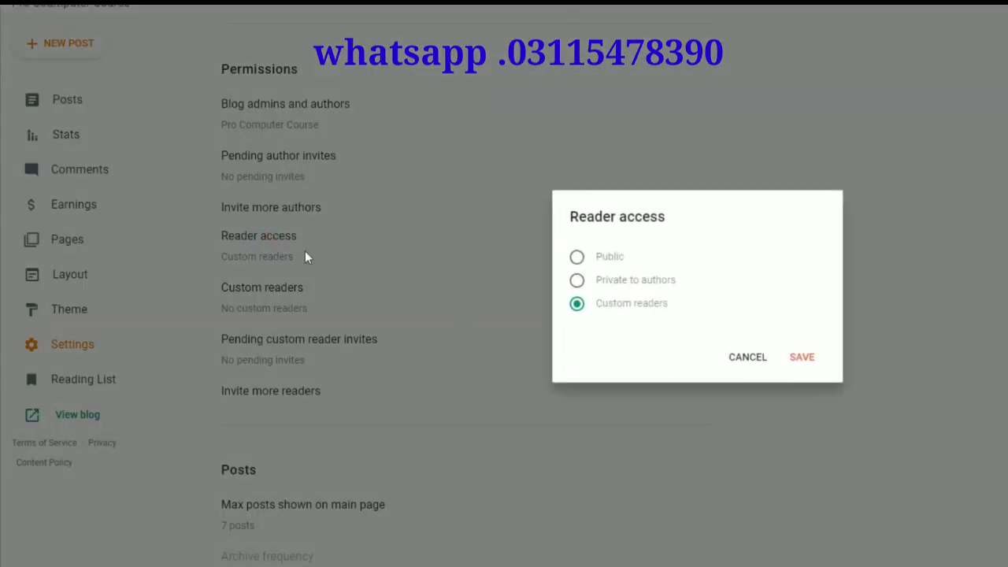
pyautogui.click(576, 258)
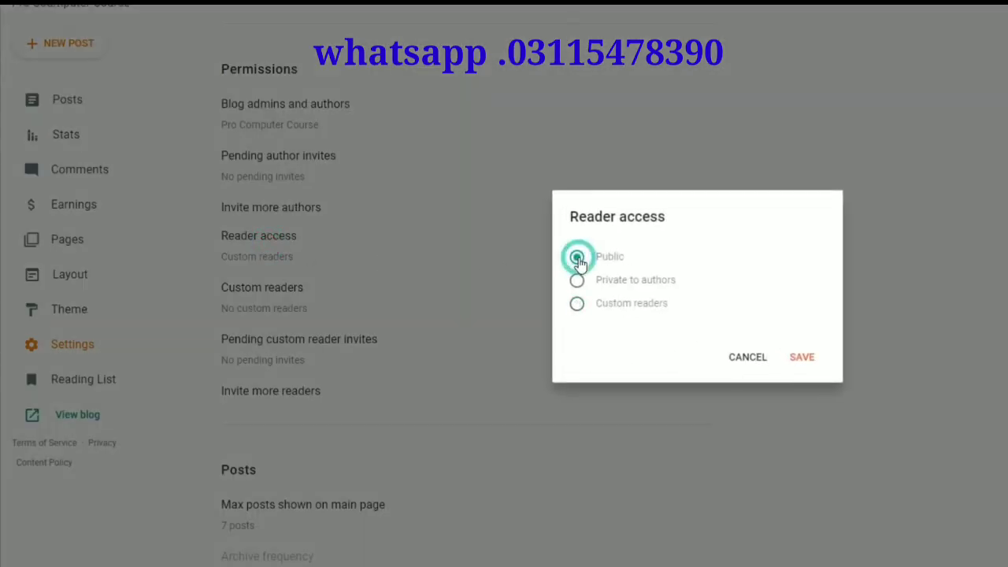
pyautogui.click(803, 358)
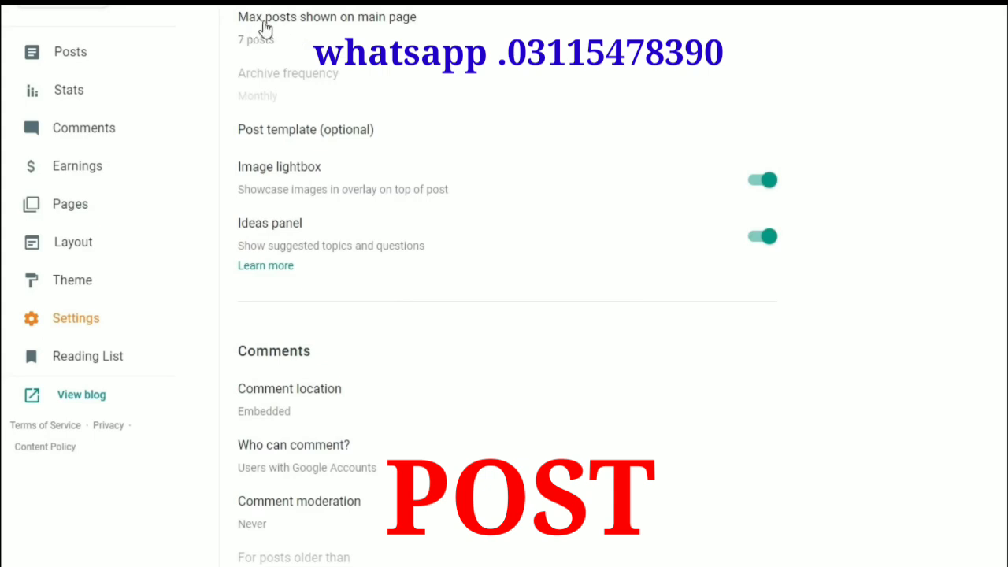
# Step: Check the maximum number of posts shown on the main page and cancel without changing it
pyautogui.click(403, 30)
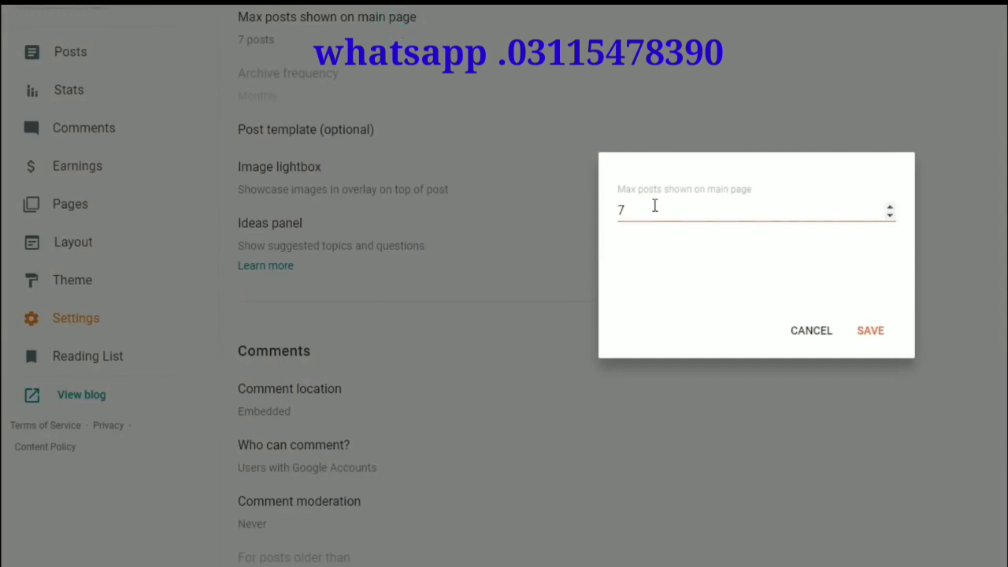
pyautogui.click(814, 335)
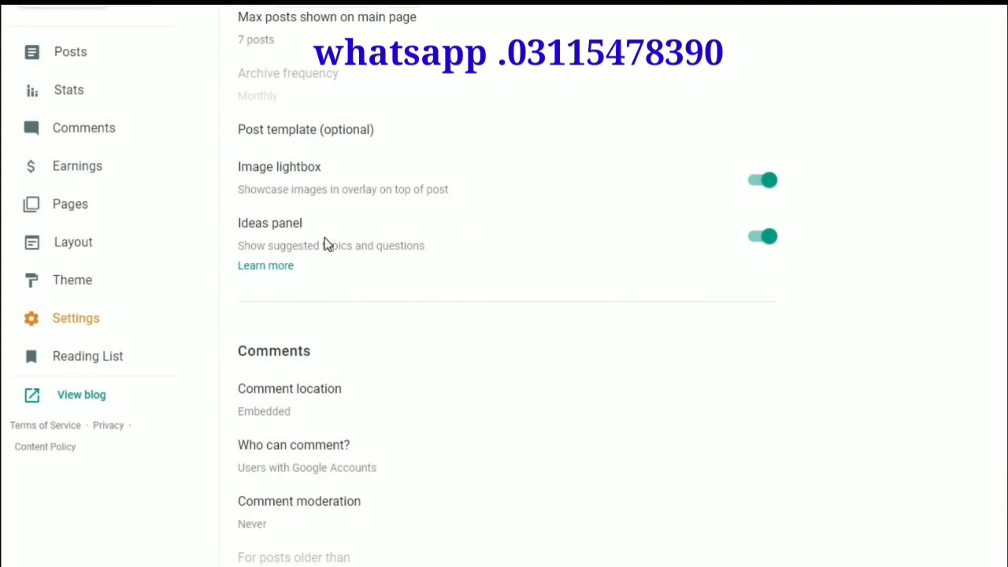
# Step: In the comment settings, choose Embedded as the comment location and save
pyautogui.scroll(-4, 768, 252)
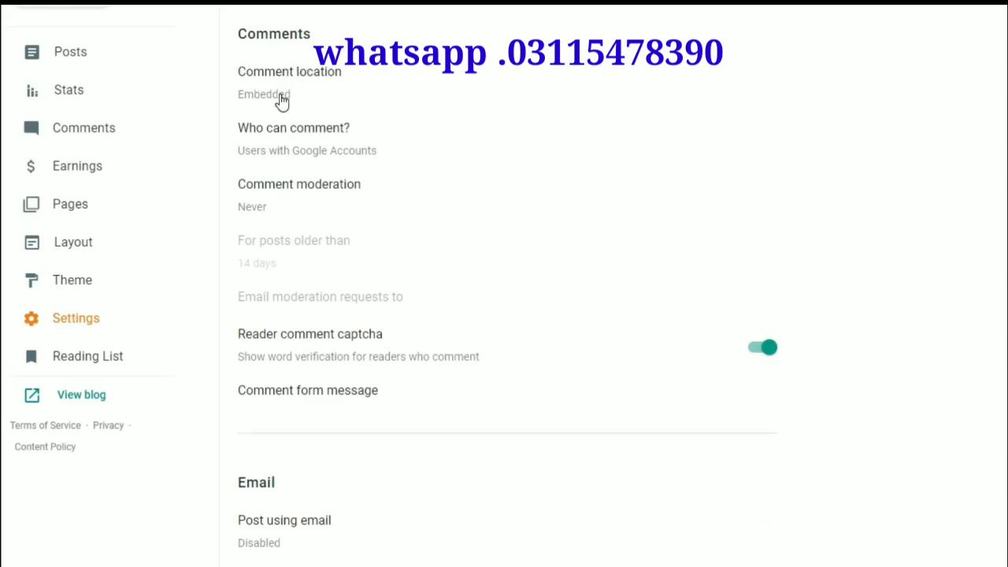
pyautogui.click(346, 86)
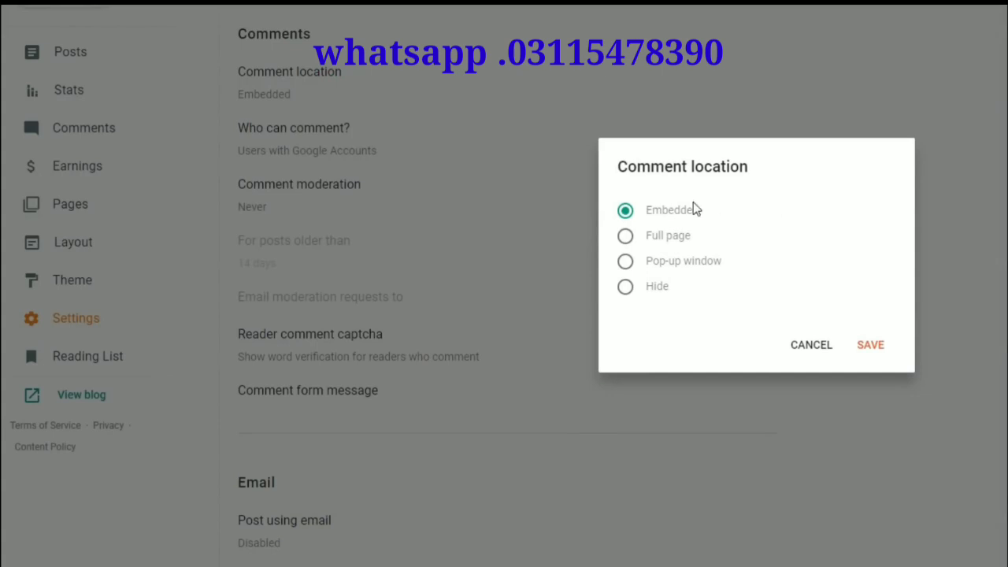
pyautogui.click(625, 212)
pyautogui.click(871, 344)
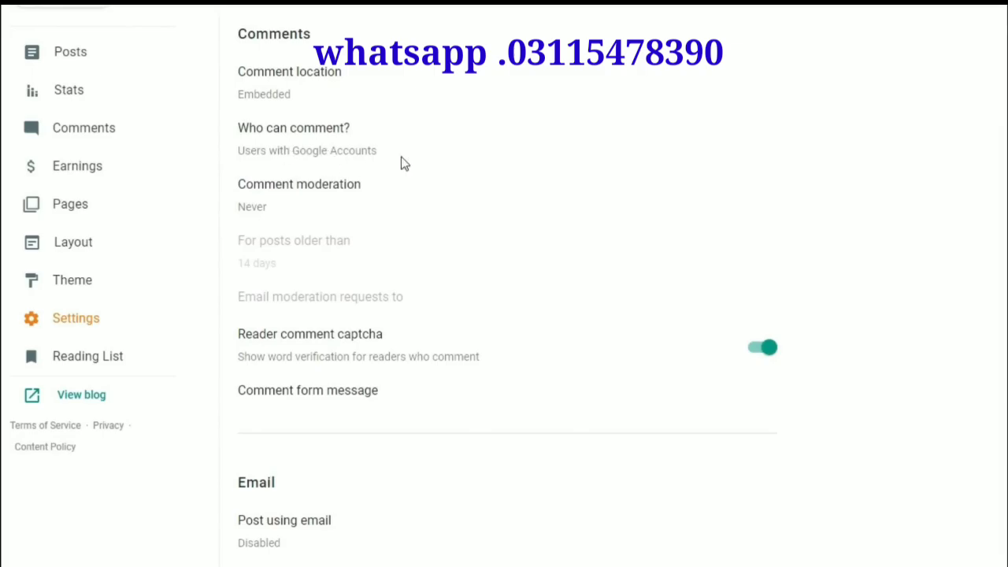
# Step: Set who can comment to Users with Google Accounts and save the setting
pyautogui.click(361, 153)
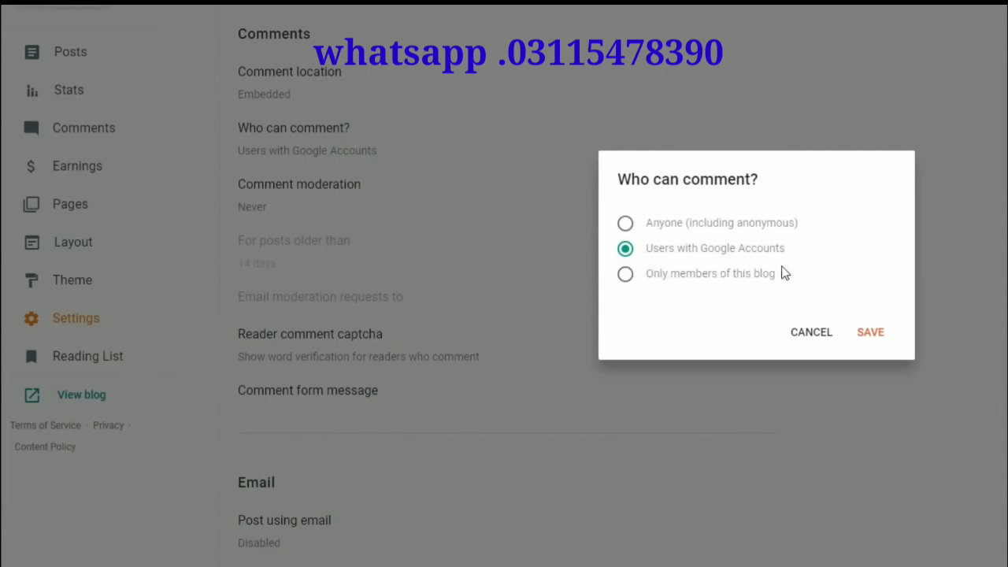
pyautogui.moveTo(802, 223); pyautogui.dragTo(650, 227)
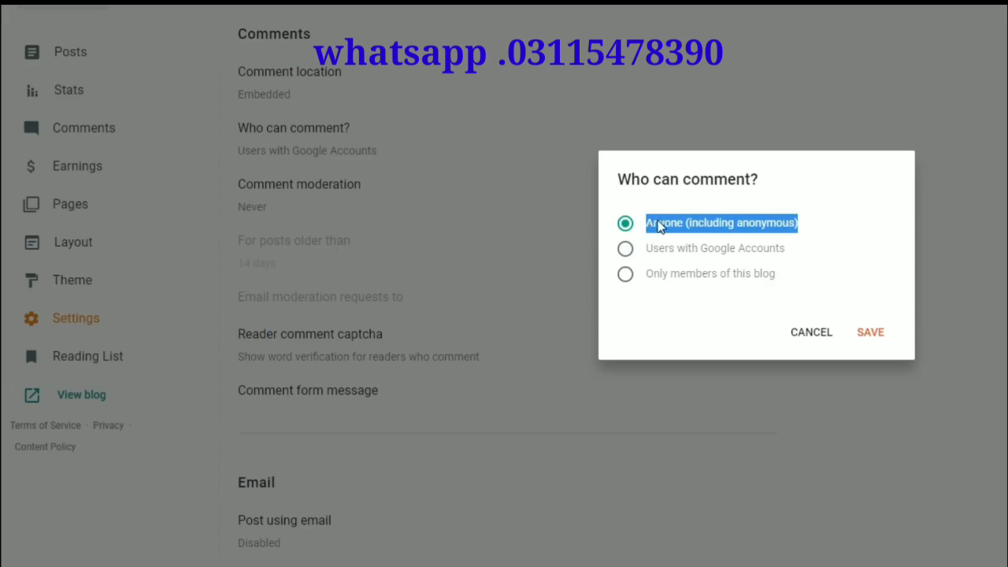
pyautogui.click(622, 251)
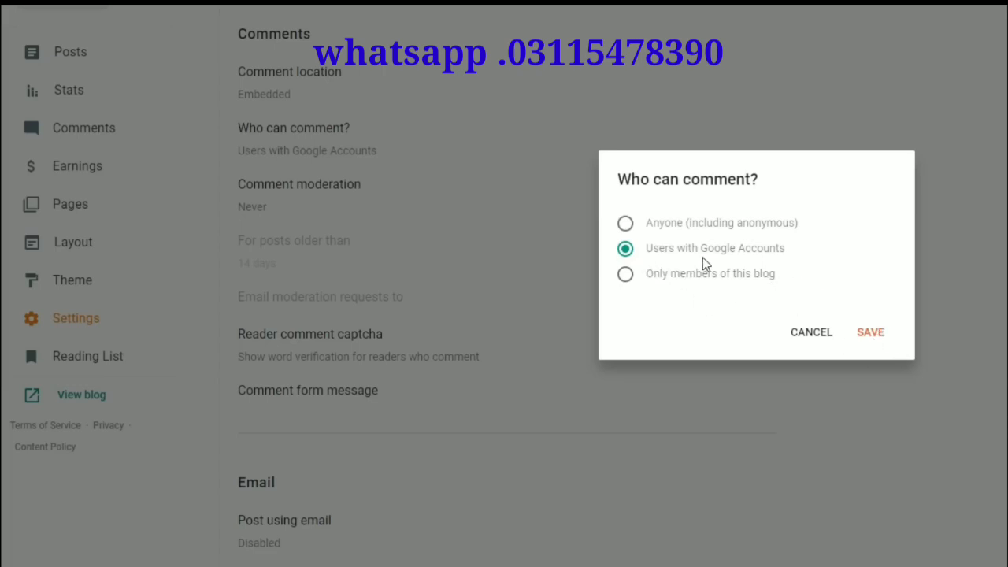
pyautogui.click(873, 334)
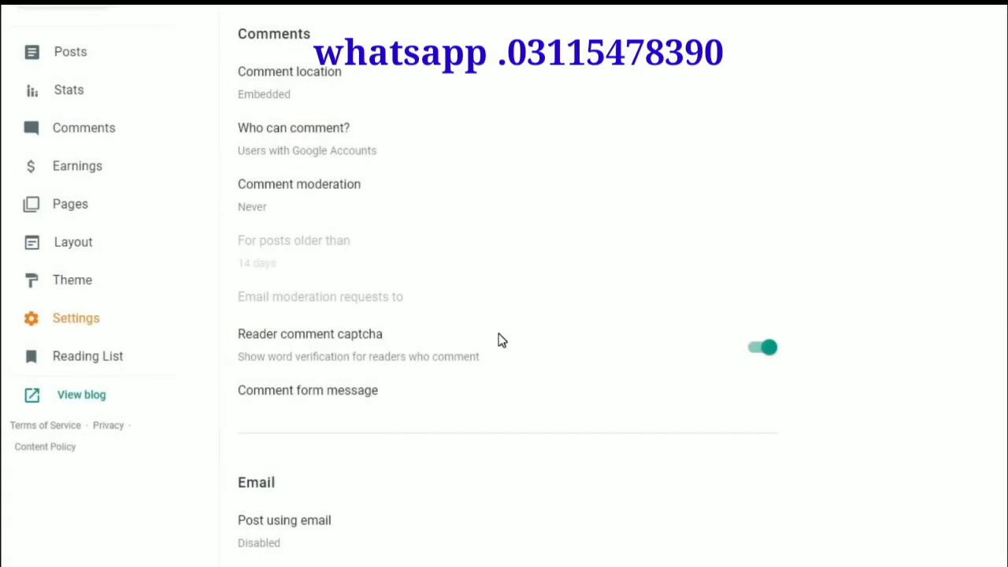
# Step: Set comment moderation to Always and save the setting
pyautogui.click(338, 206)
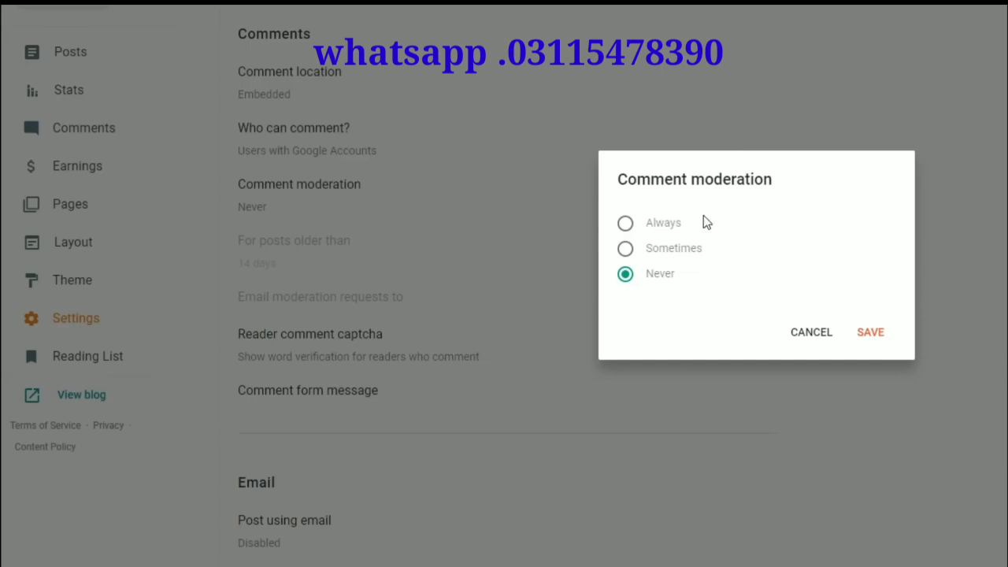
pyautogui.click(628, 227)
pyautogui.click(626, 278)
pyautogui.click(625, 223)
pyautogui.click(871, 333)
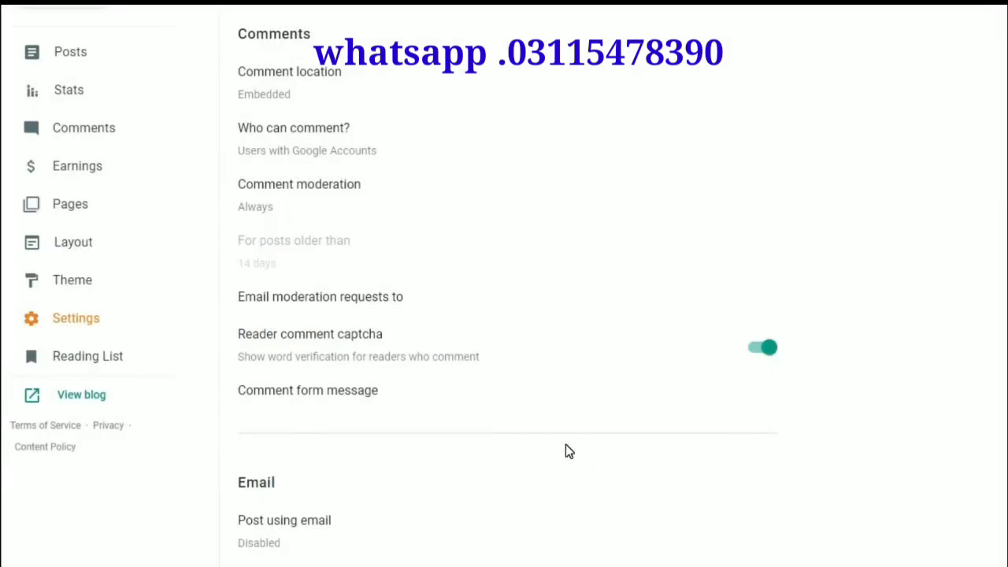
# Step: Try to set posting by email to Publish email immediately and save it
pyautogui.scroll(-2, 331, 115)
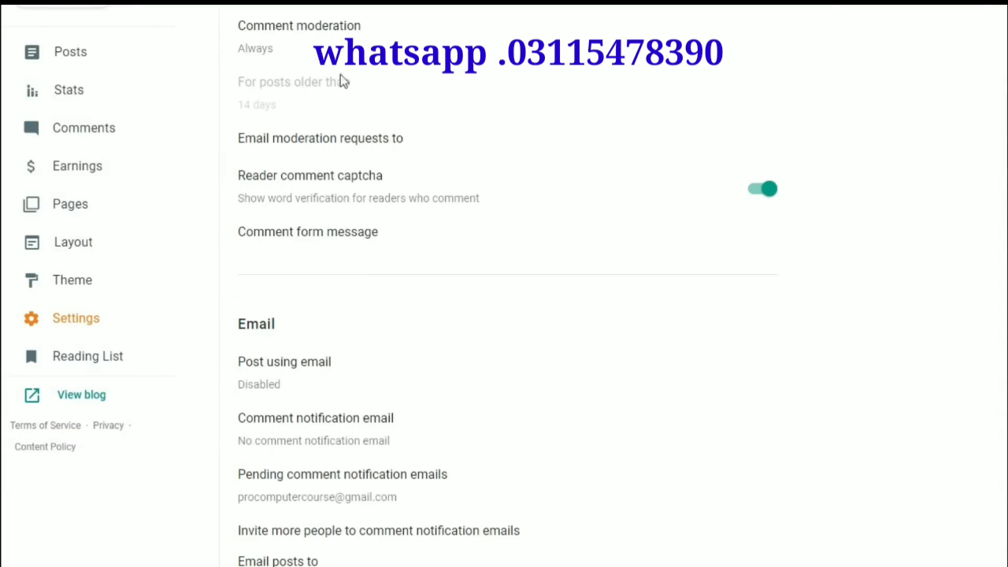
pyautogui.scroll(2, 421, 178)
pyautogui.scroll(-6, 417, 256)
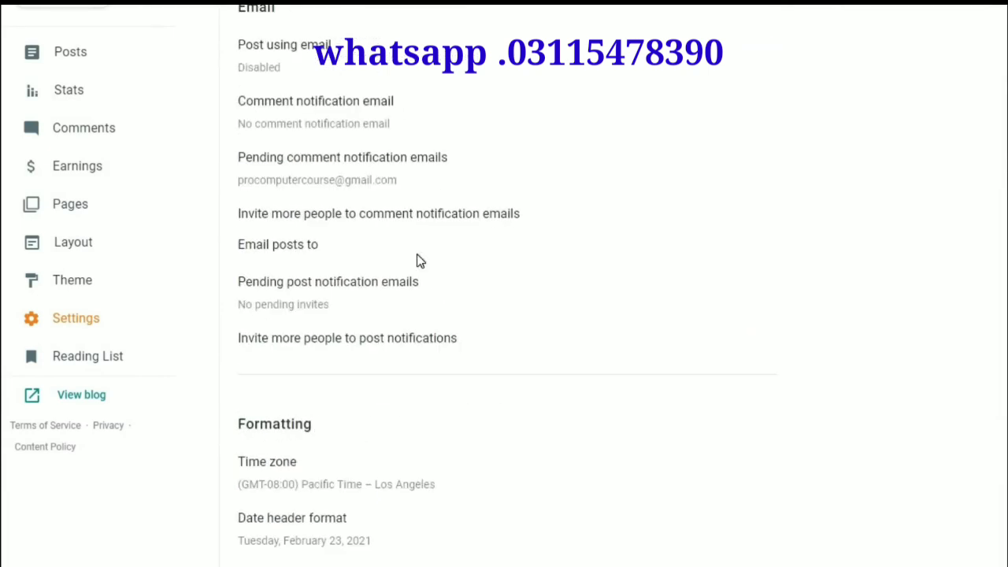
pyautogui.click(282, 69)
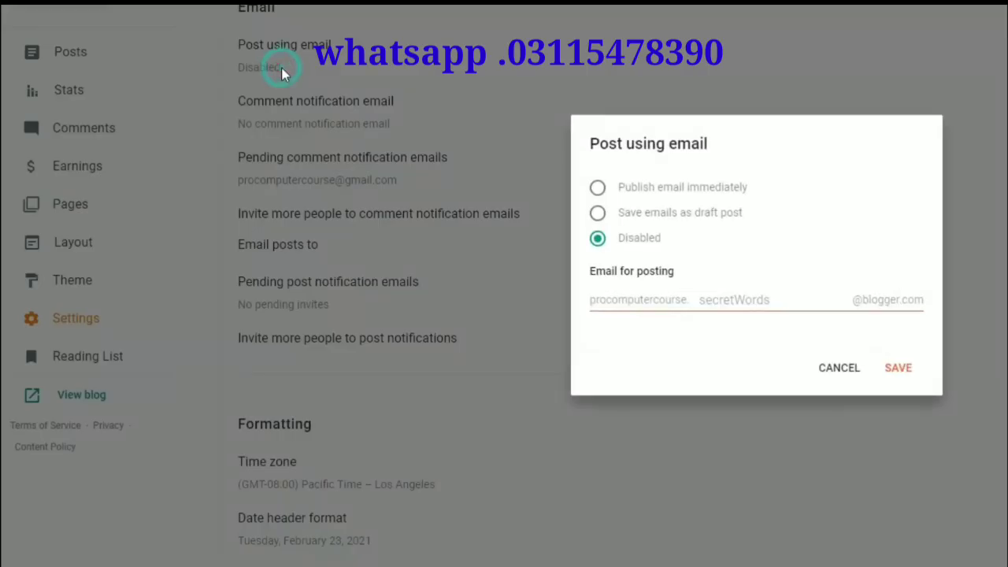
pyautogui.click(607, 195)
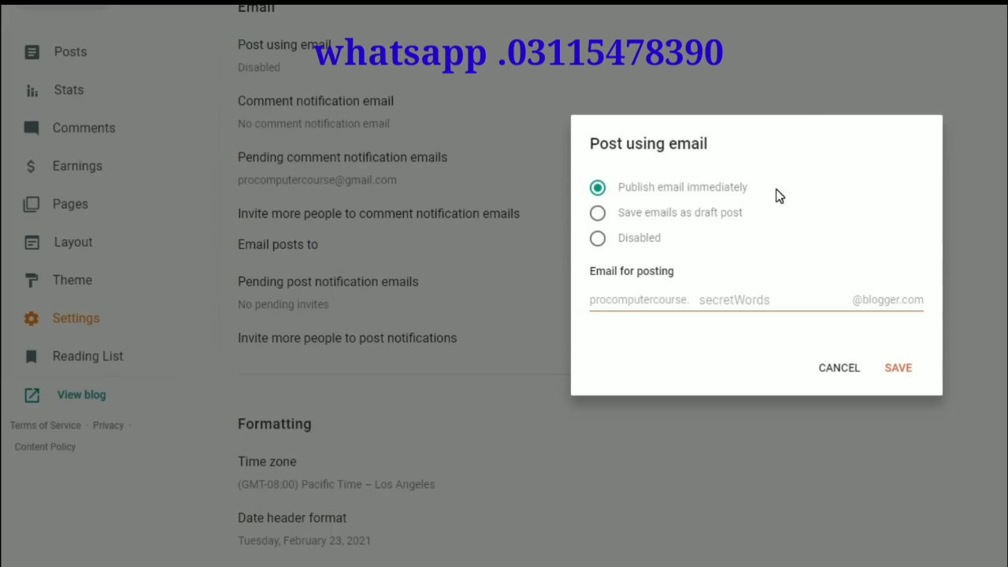
pyautogui.click(890, 370)
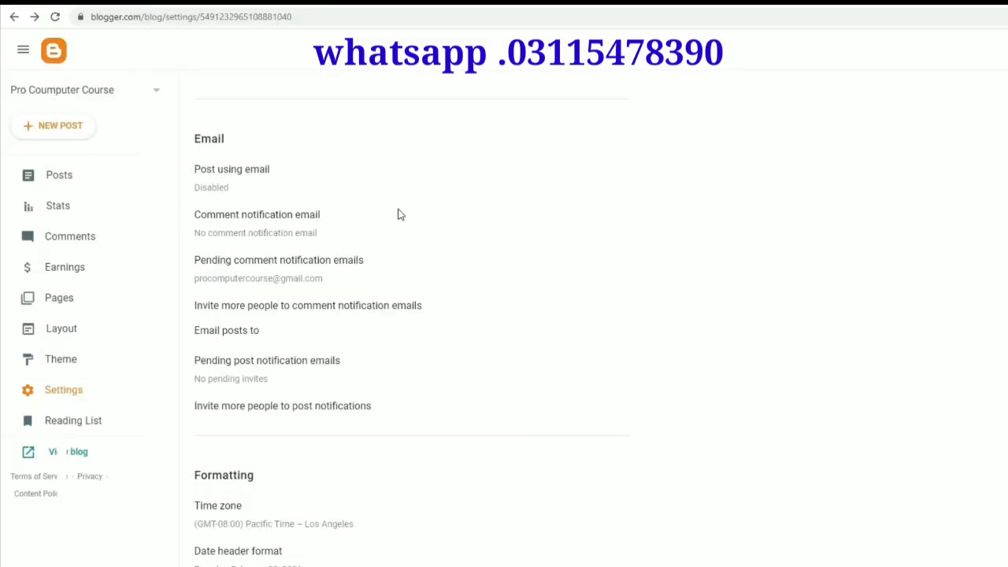
# Step: Select Publish email immediately for posting by email again, inspect the secret words part of the posting address, and cancel
pyautogui.click(258, 188)
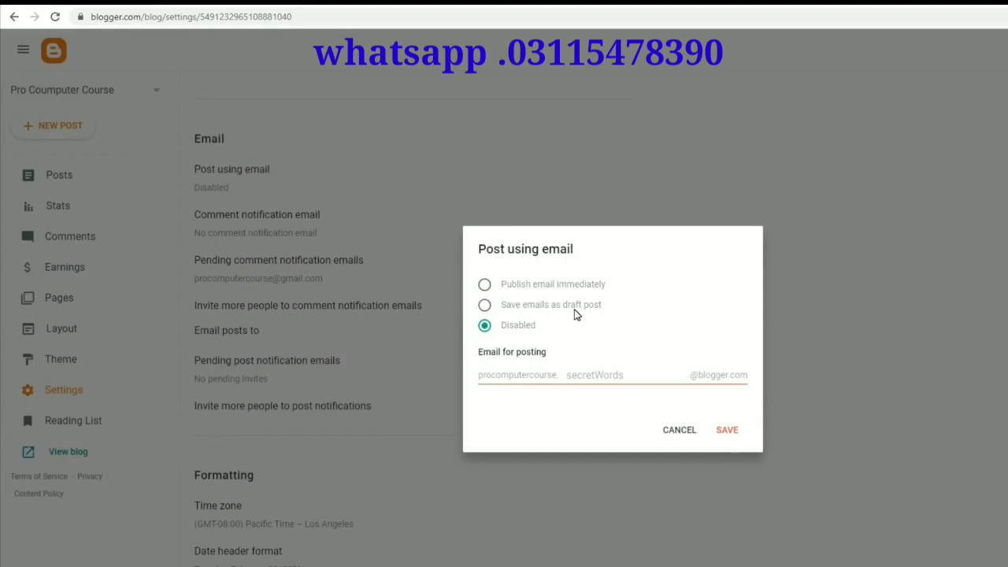
pyautogui.click(485, 287)
pyautogui.click(564, 376)
pyautogui.click(613, 379)
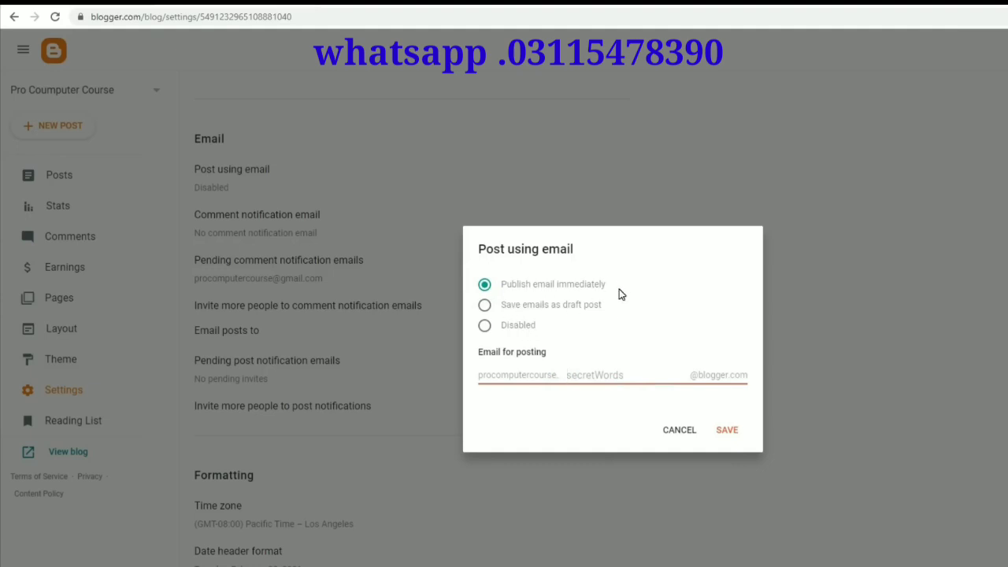
pyautogui.click(678, 432)
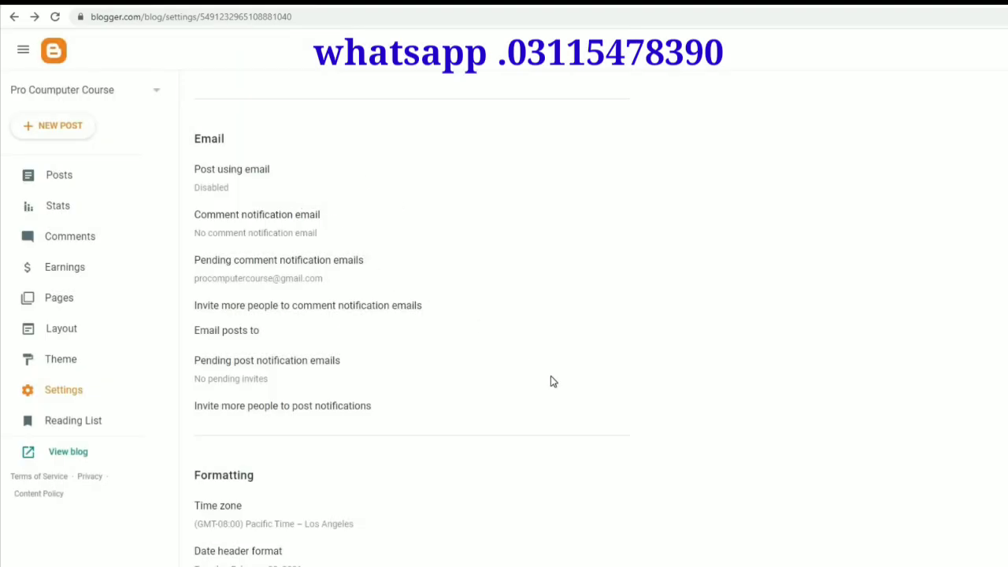
# Step: Set the blog's time zone to (GMT+05:30) India Standard Time – Kolkata and save it
pyautogui.scroll(-4, 551, 381)
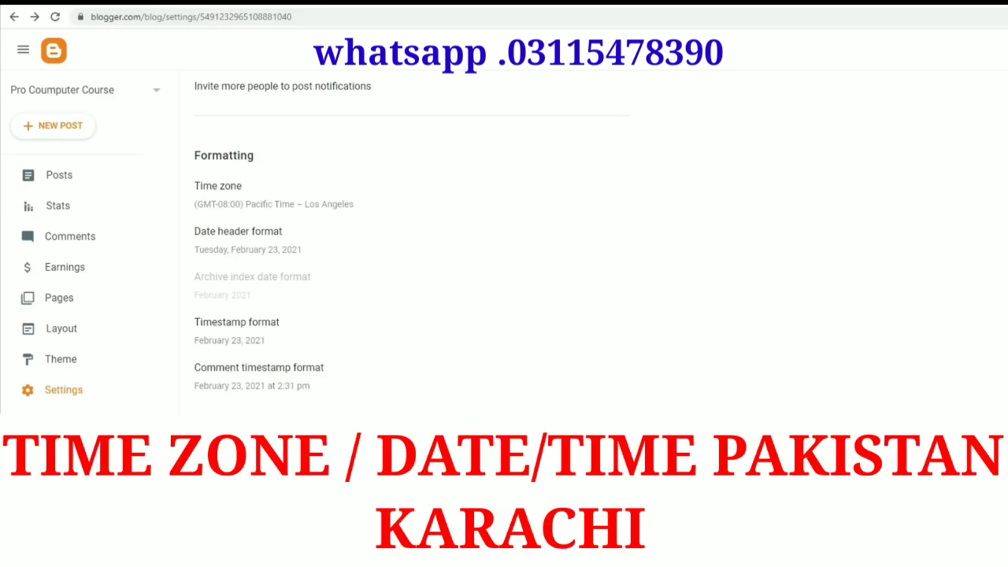
pyautogui.click(226, 202)
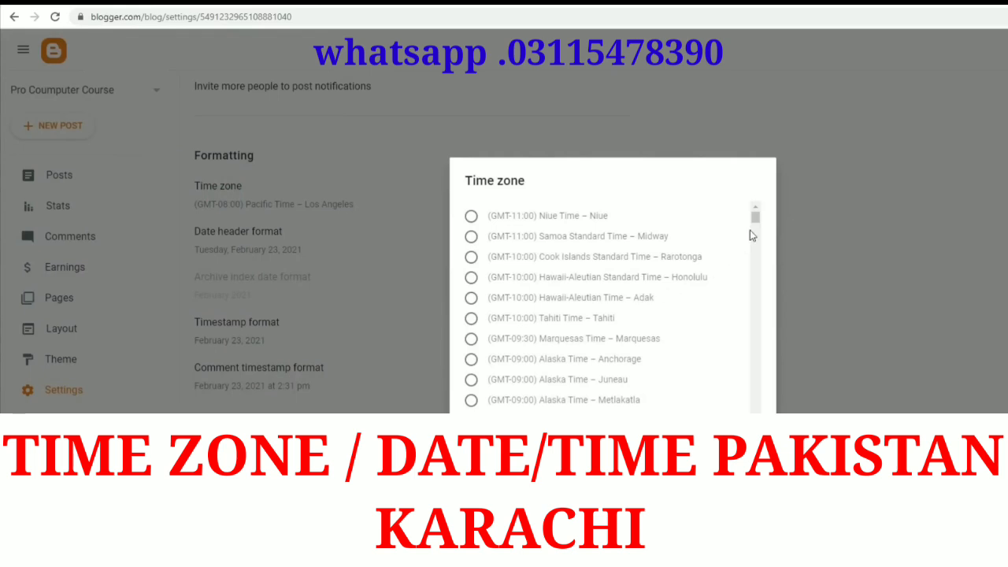
pyautogui.moveTo(755, 218); pyautogui.dragTo(761, 398)
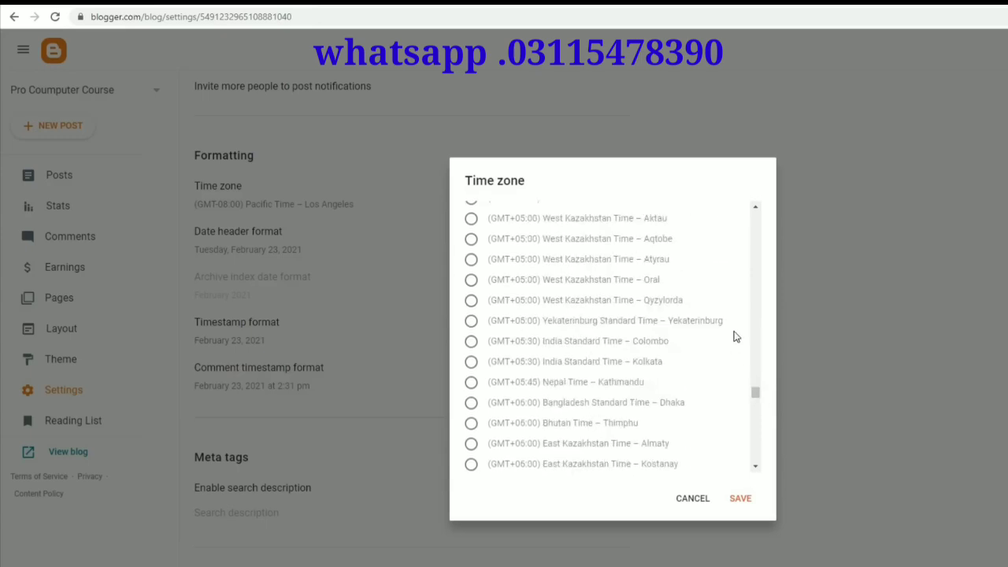
pyautogui.click(470, 362)
pyautogui.click(741, 501)
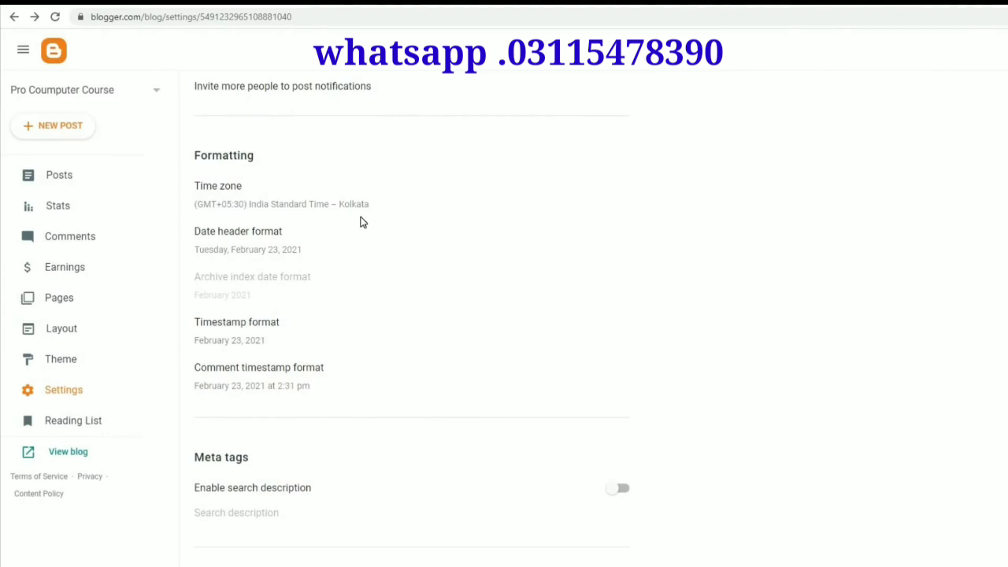
# Step: Change the date header format to the 23 February 2021 style and save it
pyautogui.click(244, 251)
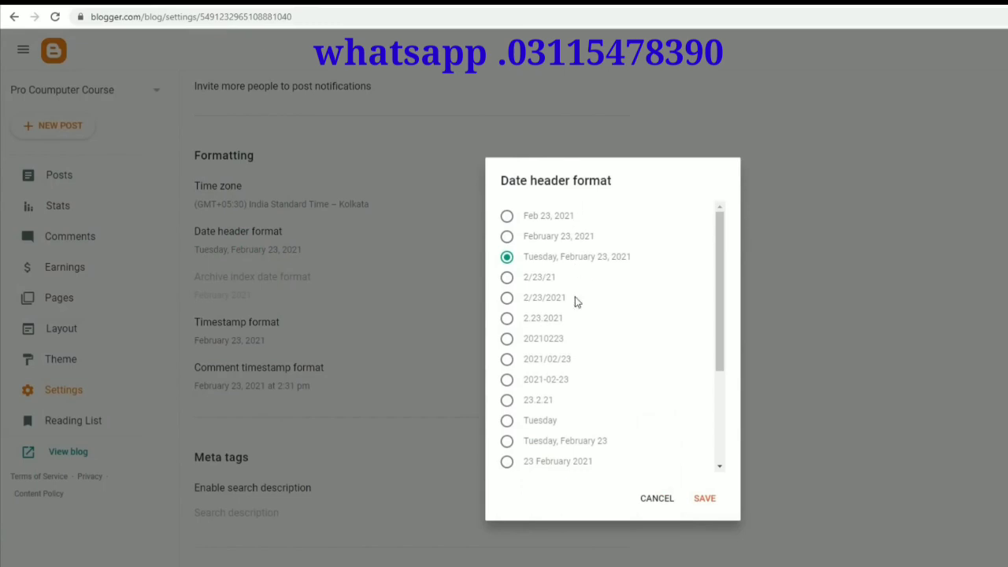
pyautogui.click(506, 463)
pyautogui.click(705, 499)
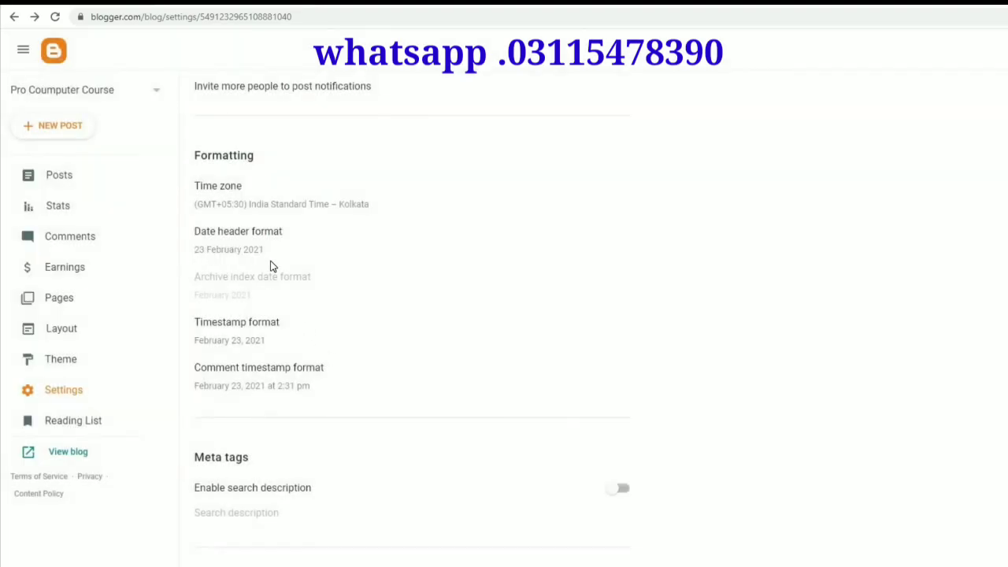
# Step: Check the timestamp format choices and cancel, and save the comment timestamp format as February 23, 2021 at 2:31 pm
pyautogui.click(252, 339)
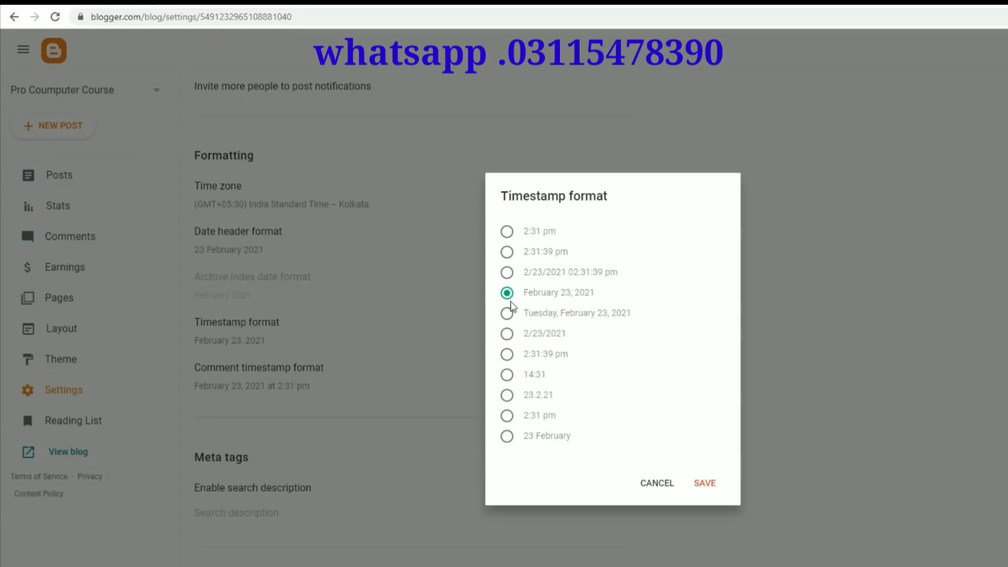
pyautogui.click(651, 482)
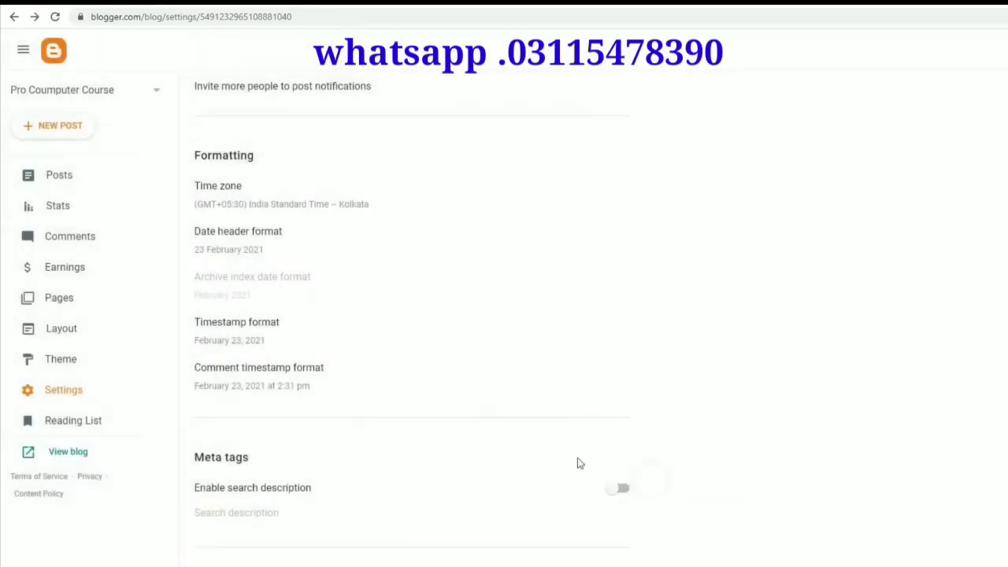
pyautogui.click(287, 386)
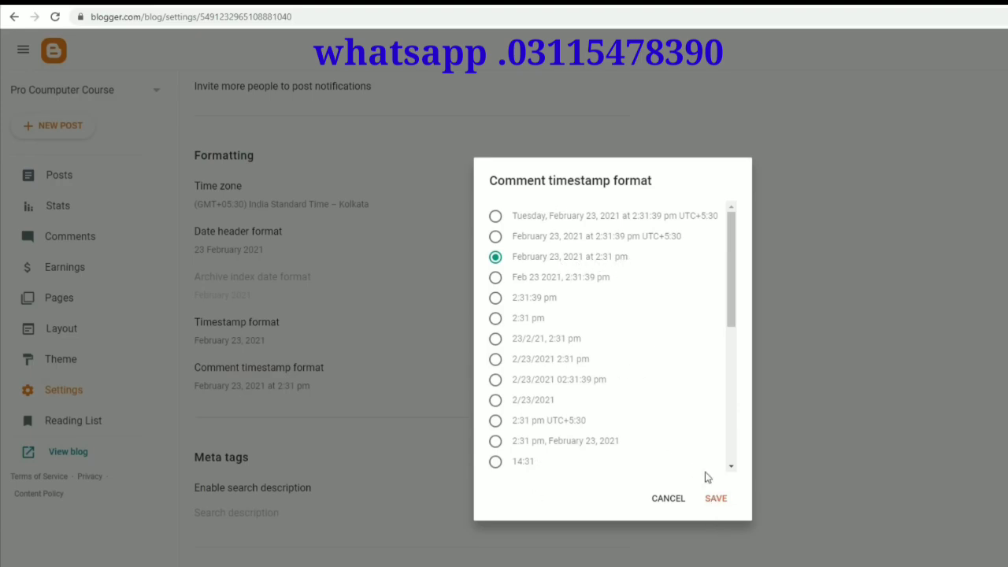
pyautogui.click(717, 499)
# Step: Enable the meta tag search description, enter "all type of computer tips and tricks in Hindi language" as its text, and save
pyautogui.scroll(-3, 298, 249)
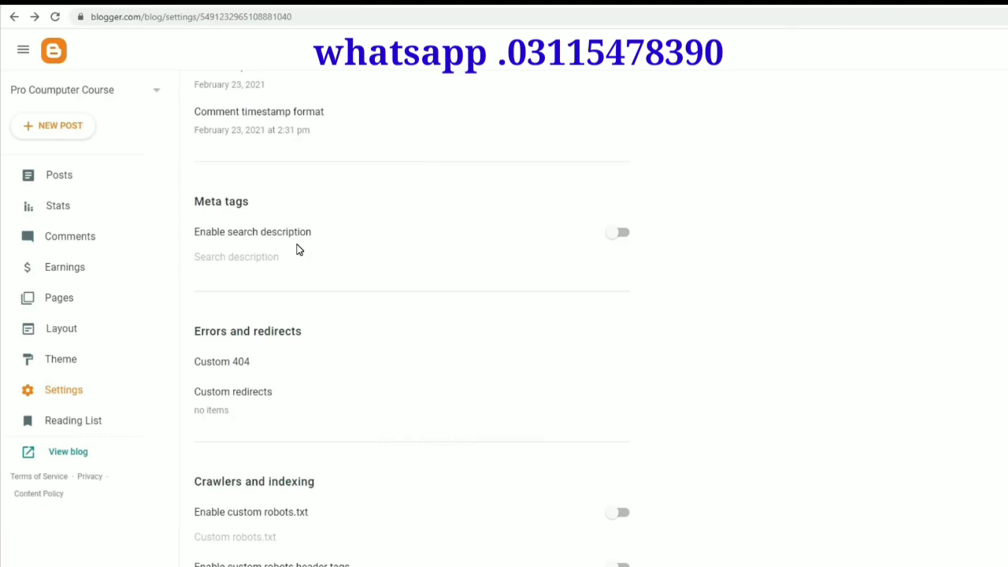
pyautogui.click(299, 249)
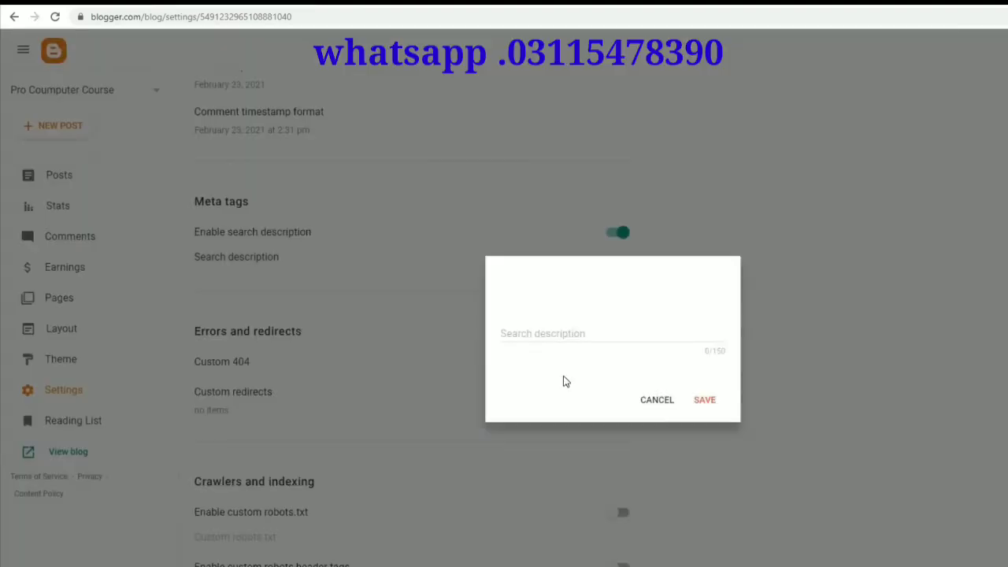
pyautogui.click(580, 334)
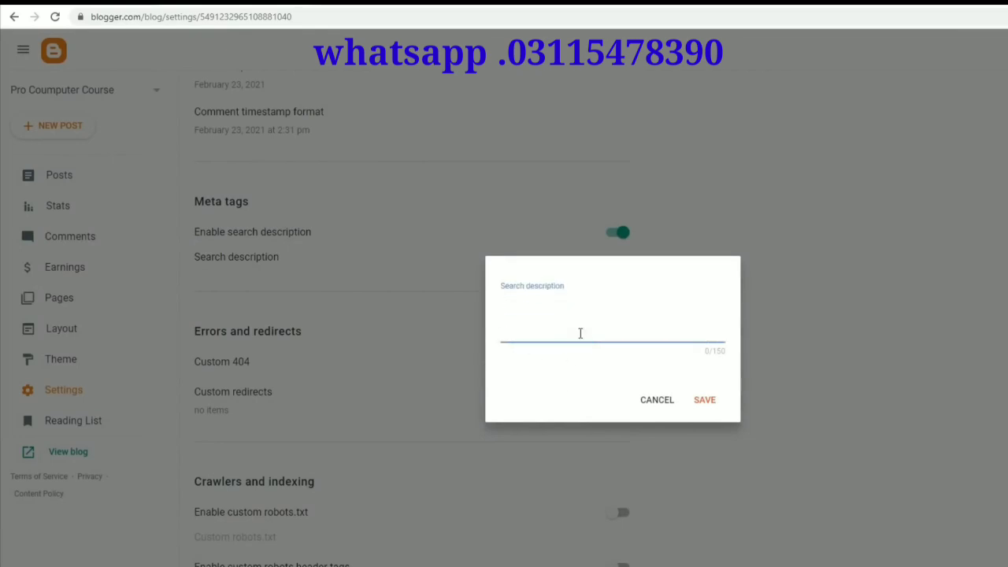
pyautogui.write('all type of computer tips and tricks in Hindi language')
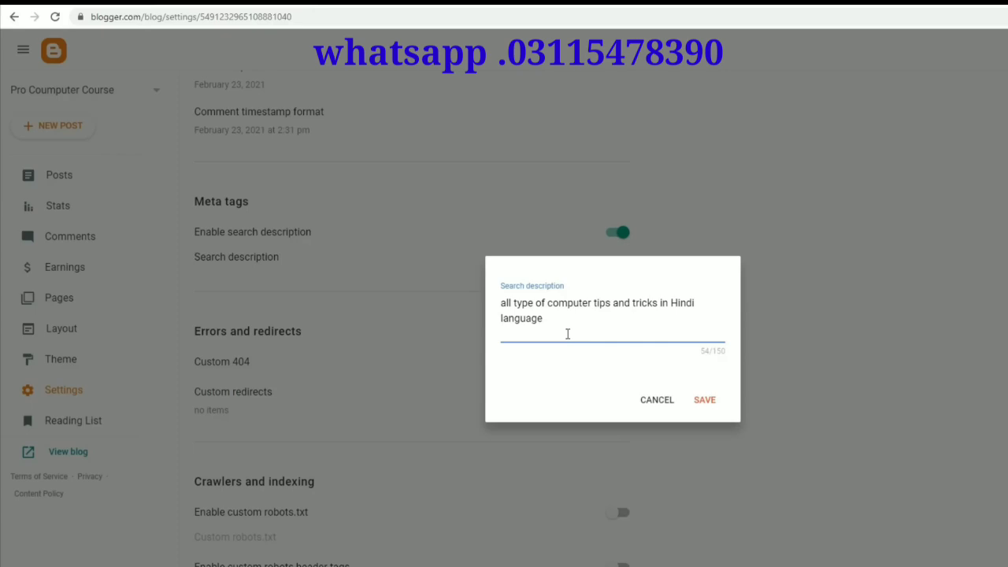
pyautogui.click(723, 358)
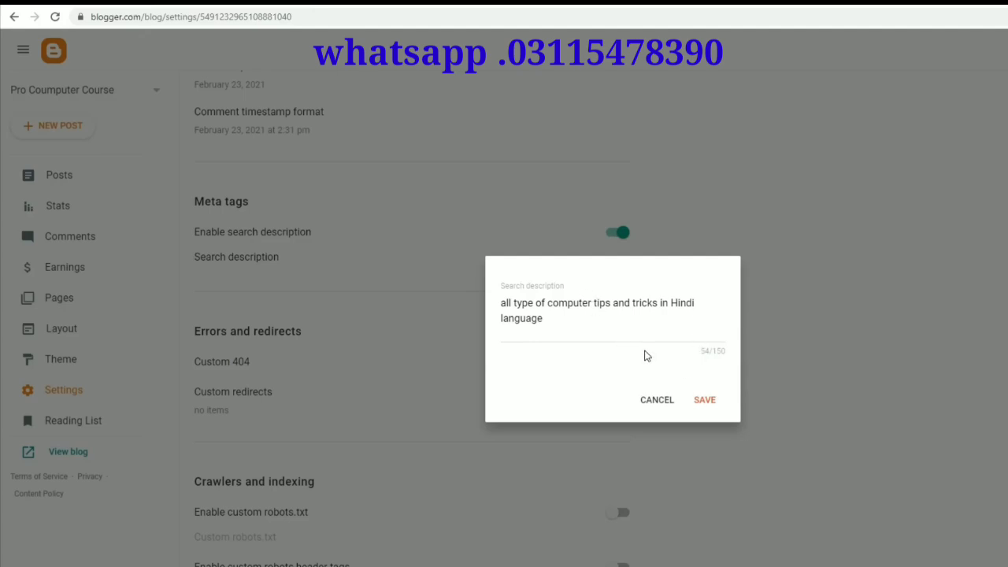
pyautogui.click(705, 402)
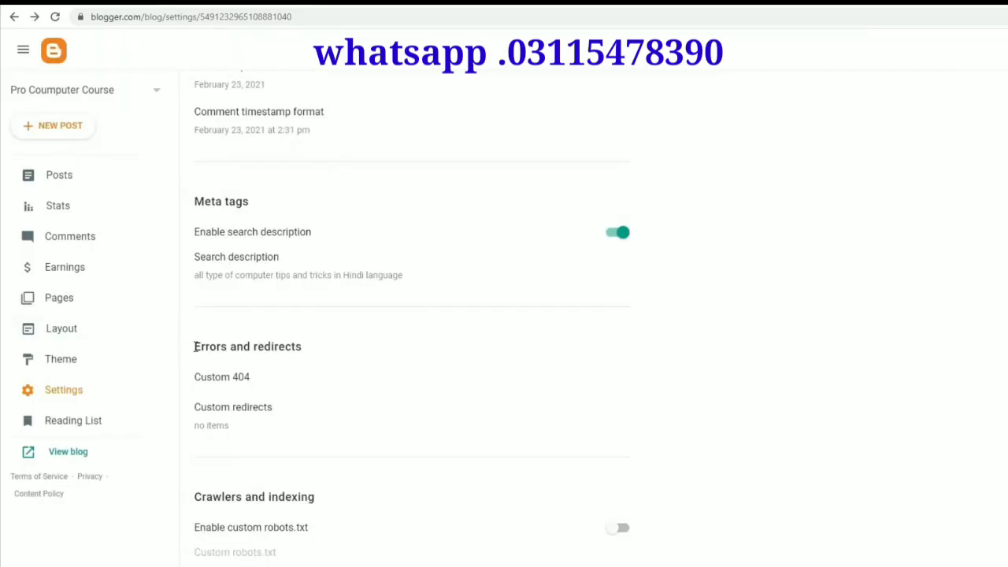
# Step: Examine the errors and redirects, crawlers and indexing, monetisation, manage blog and site feed settings
pyautogui.moveTo(194, 347); pyautogui.dragTo(315, 354)
pyautogui.click(339, 349)
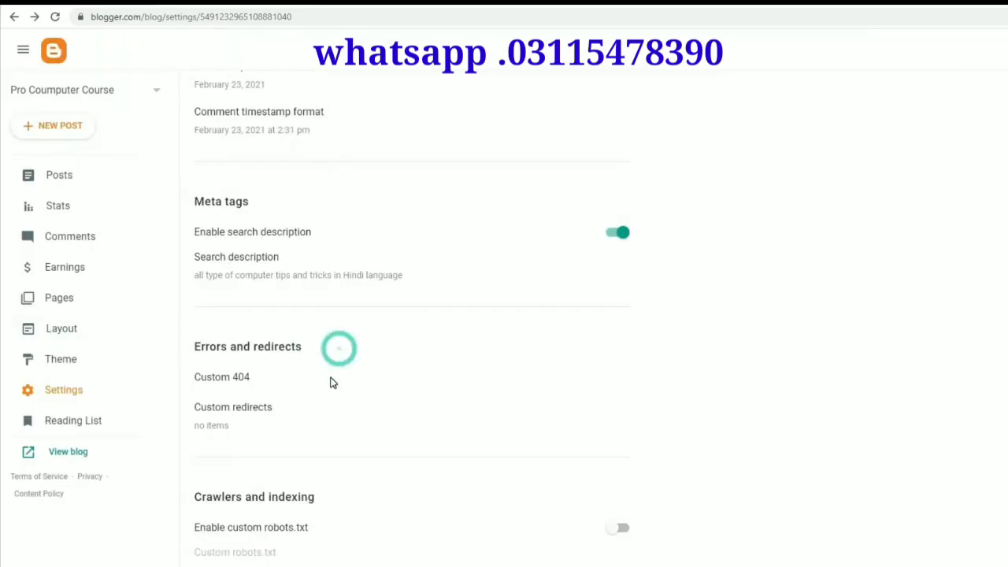
pyautogui.scroll(-4, 331, 383)
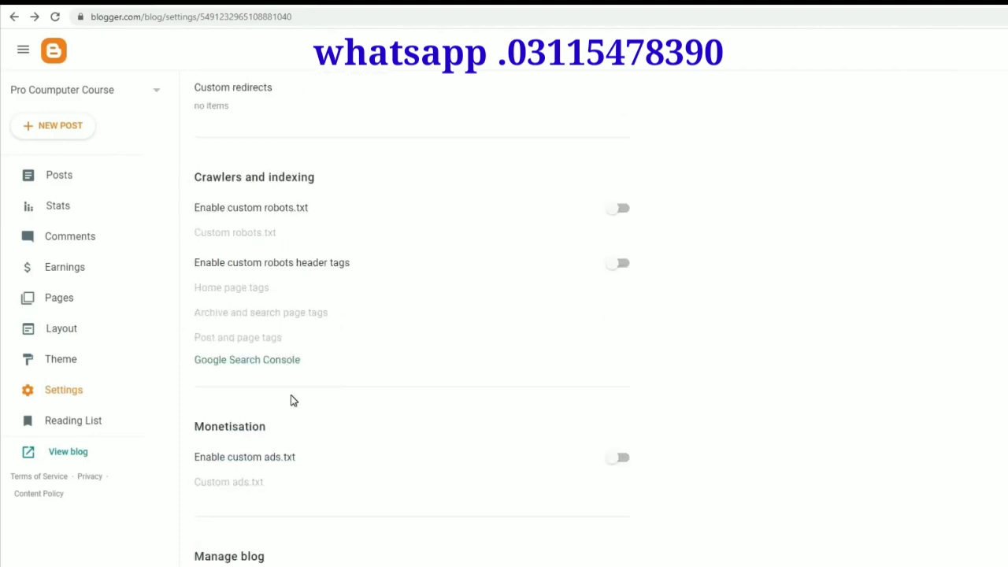
pyautogui.scroll(-2, 290, 401)
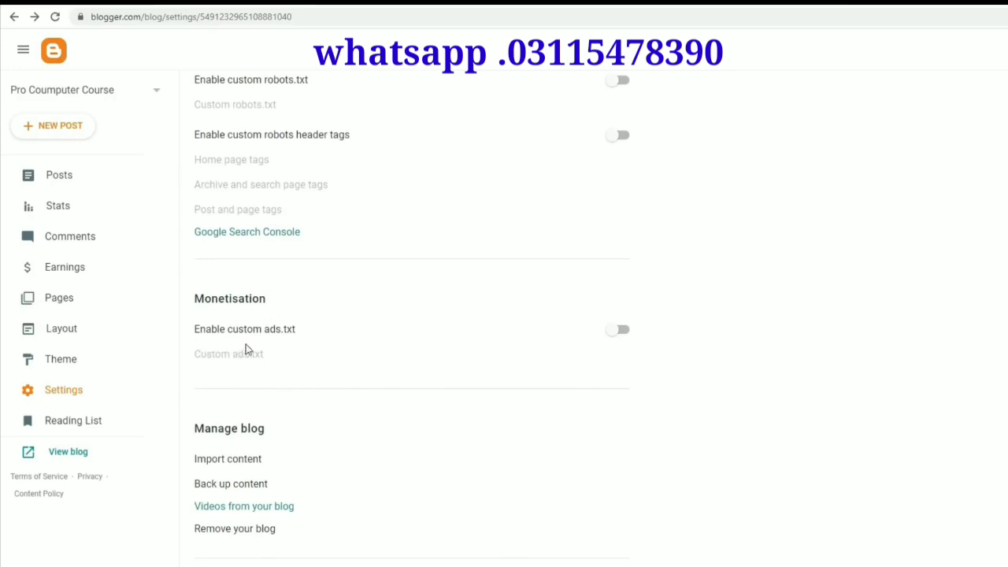
pyautogui.moveTo(307, 330); pyautogui.dragTo(195, 331)
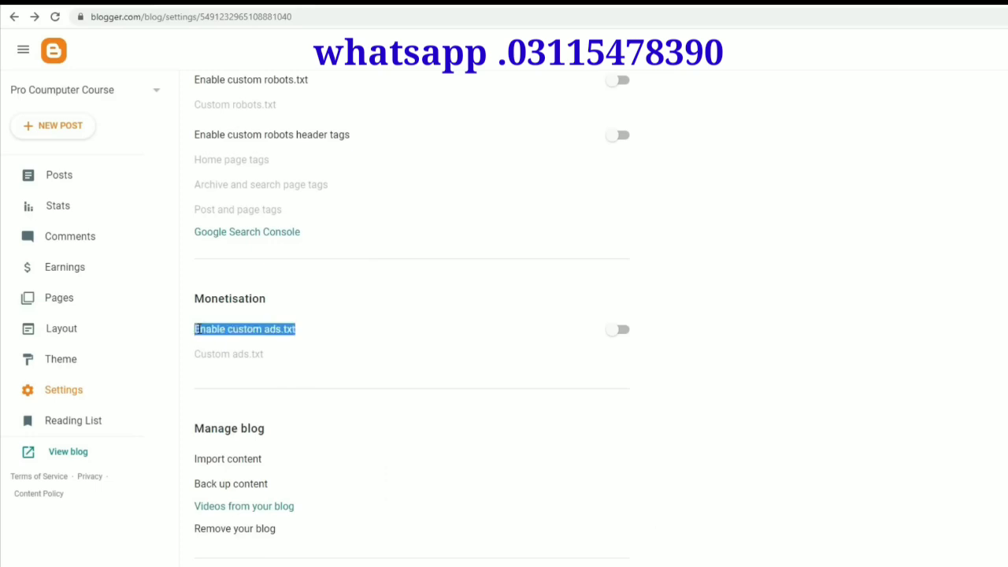
pyautogui.click(285, 302)
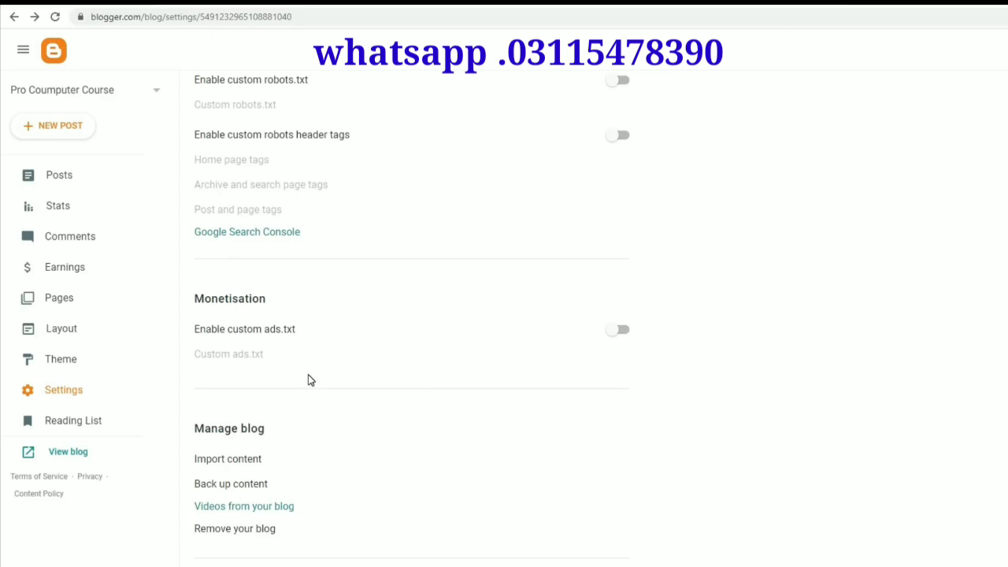
pyautogui.scroll(-3, 308, 378)
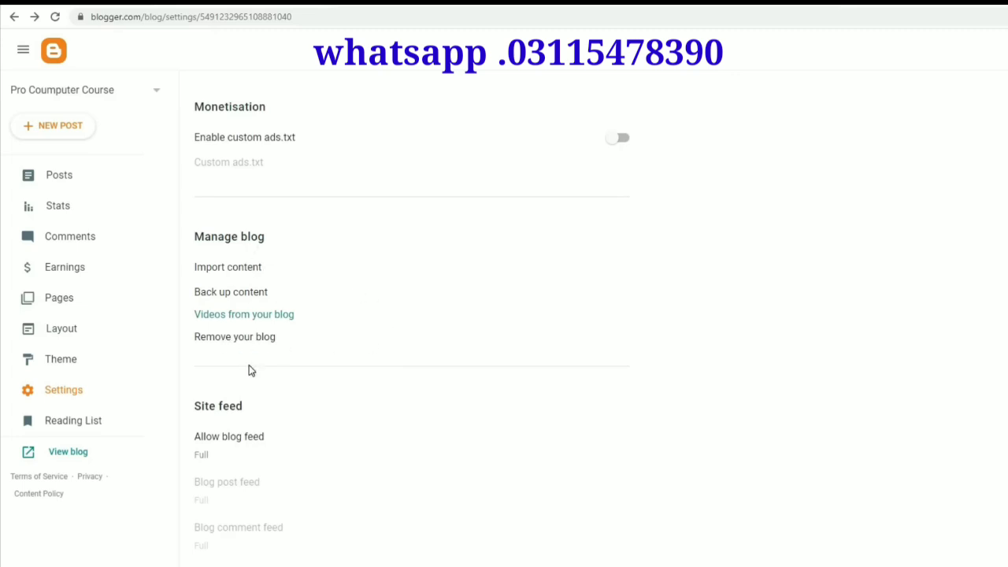
pyautogui.scroll(-3, 250, 369)
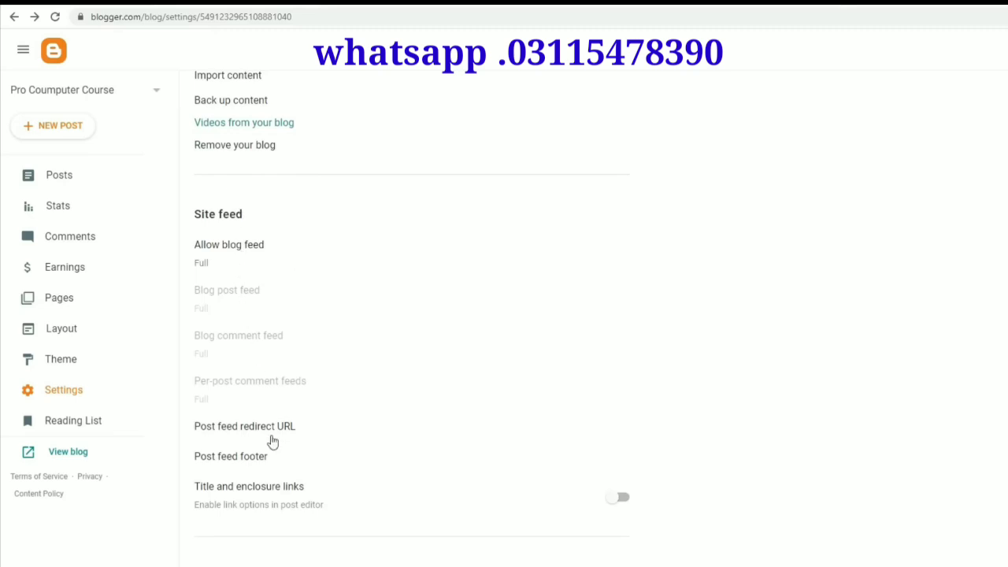
pyautogui.scroll(-1, 272, 460)
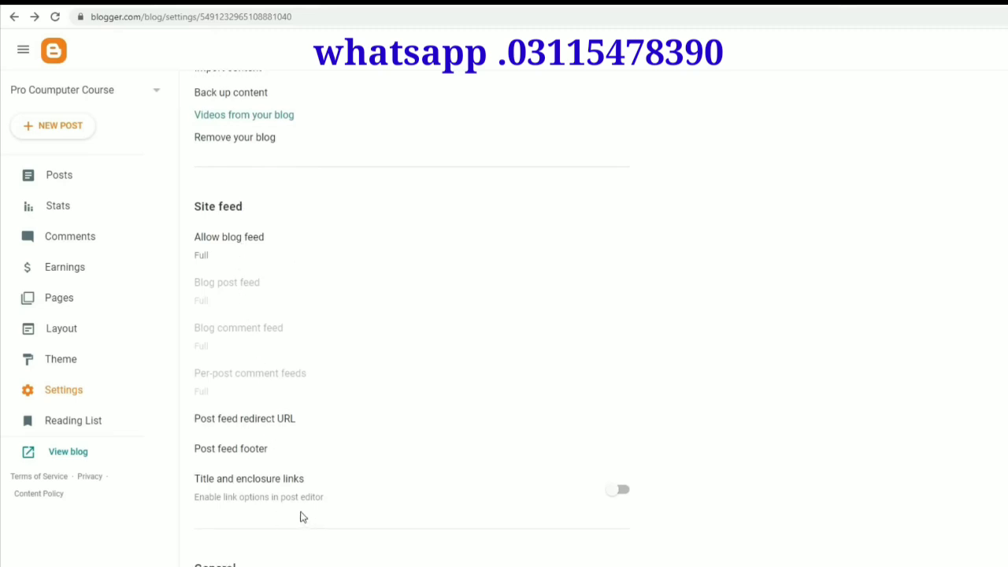